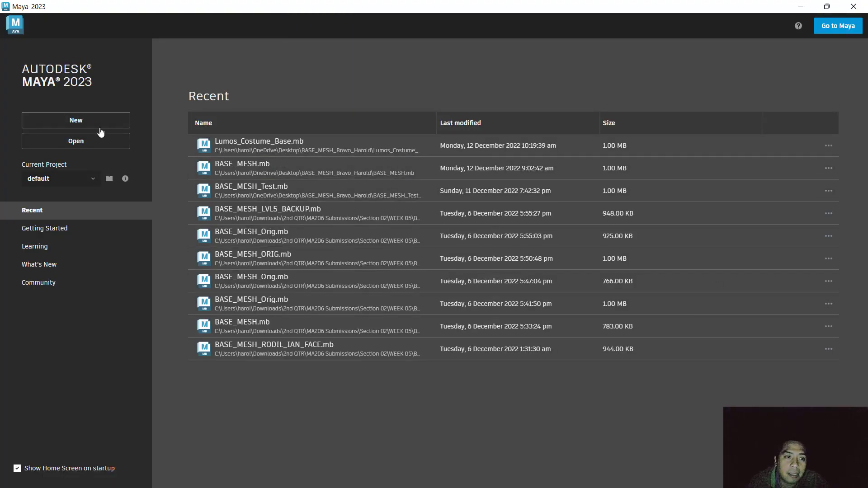
Create a new scene and show the Modeling Toolkit beside the perspective view.
click(64, 121)
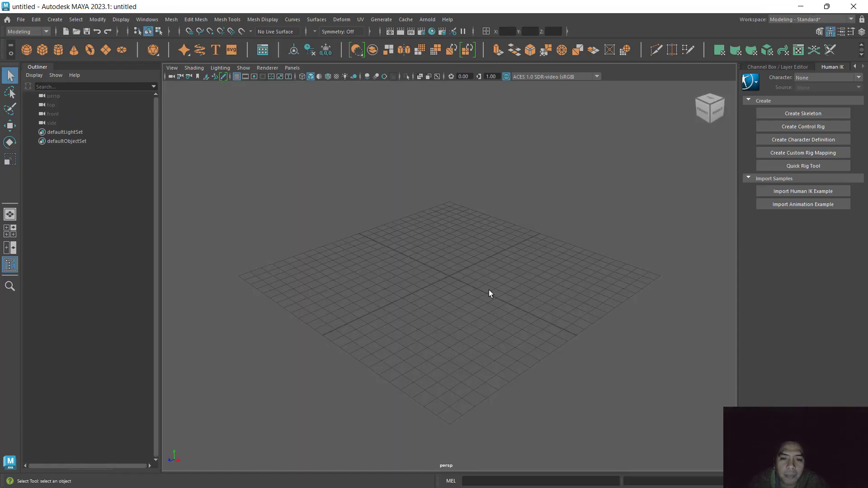
key(space)
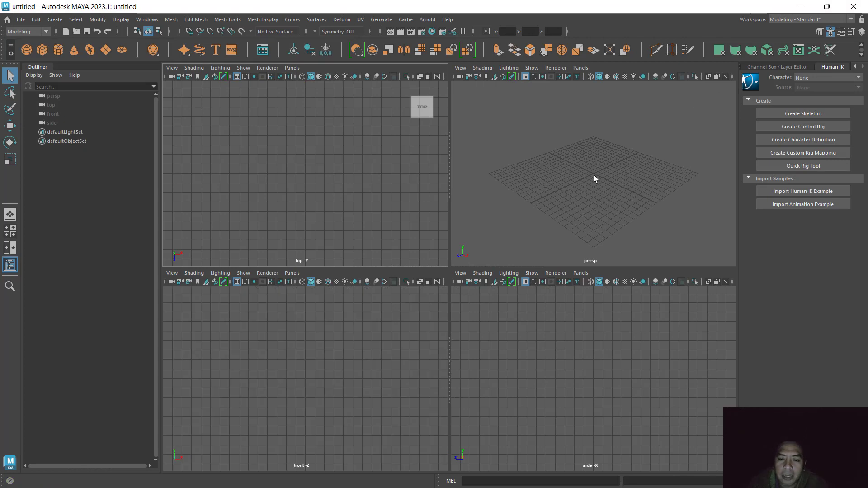
key(space)
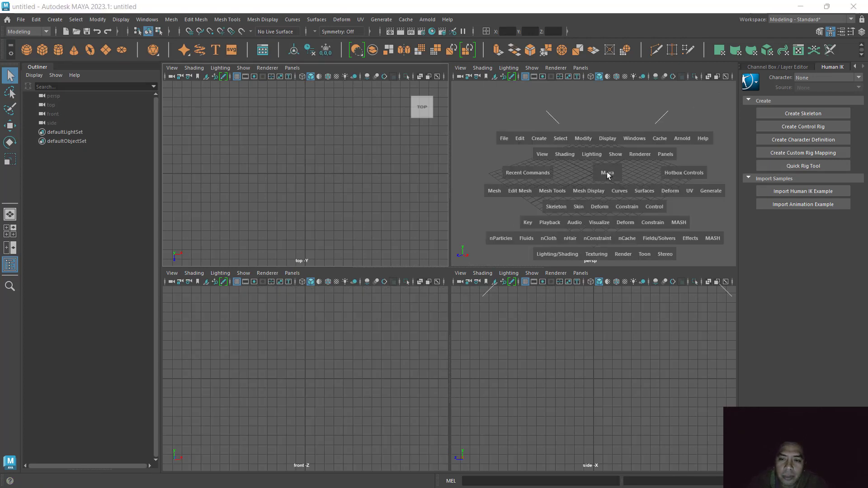
click(818, 33)
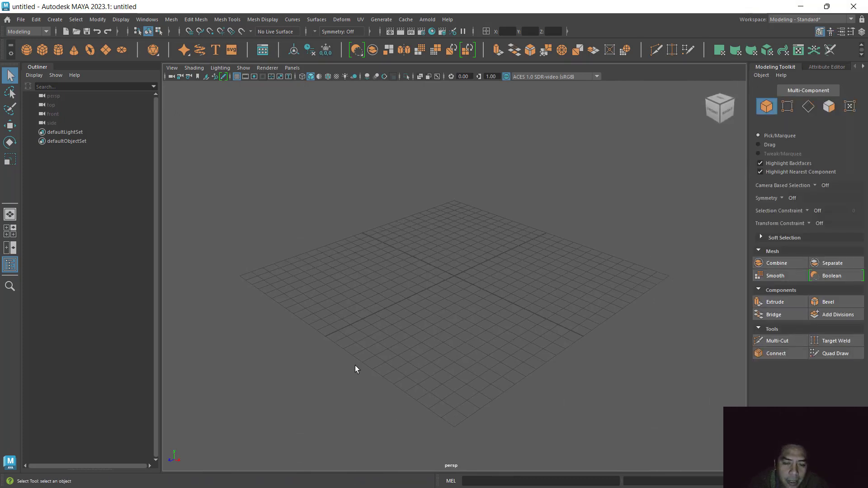
alt+drag(456, 348, 453, 346)
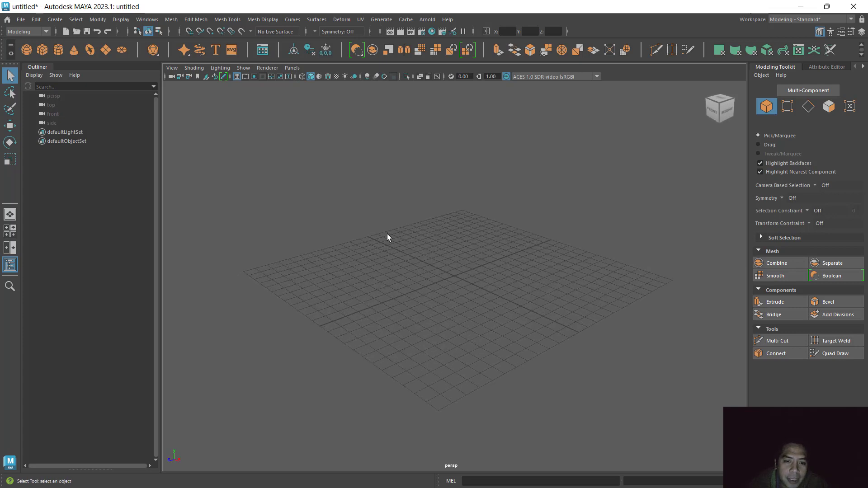
click(242, 273)
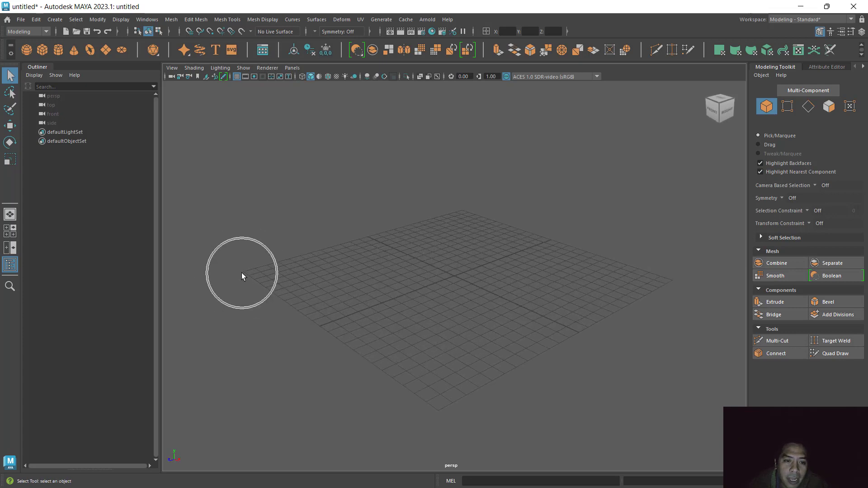
click(669, 286)
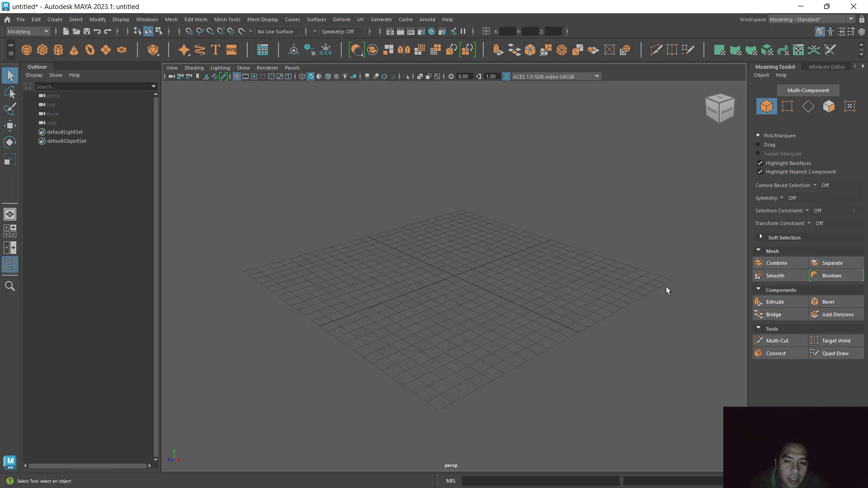
mouse_move(454, 246)
alt+mouse_down()
mouse_move(455, 258)
mouse_move(460, 227)
mouse_move(458, 242)
alt+mouse_up()
mouse_move(481, 283)
alt+mouse_down()
mouse_move(455, 287)
mouse_move(495, 276)
mouse_move(470, 285)
alt+mouse_up()
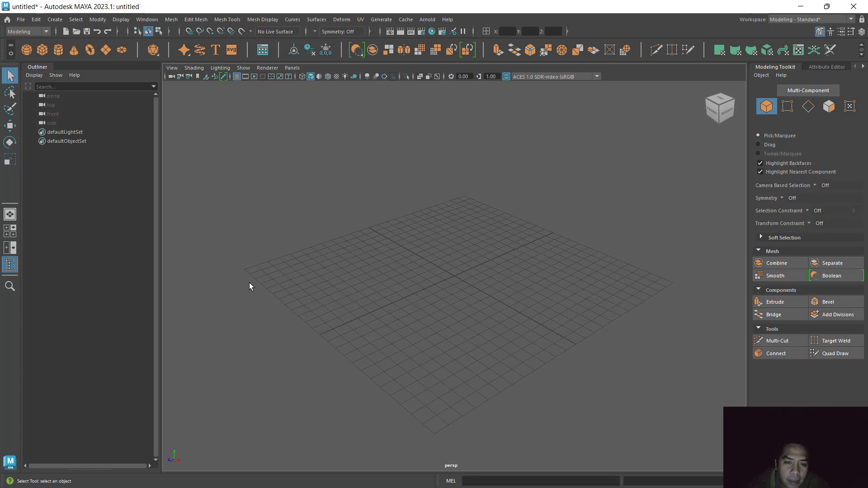
Switch from the perspective view to a full-size front orthographic view.
key(space)
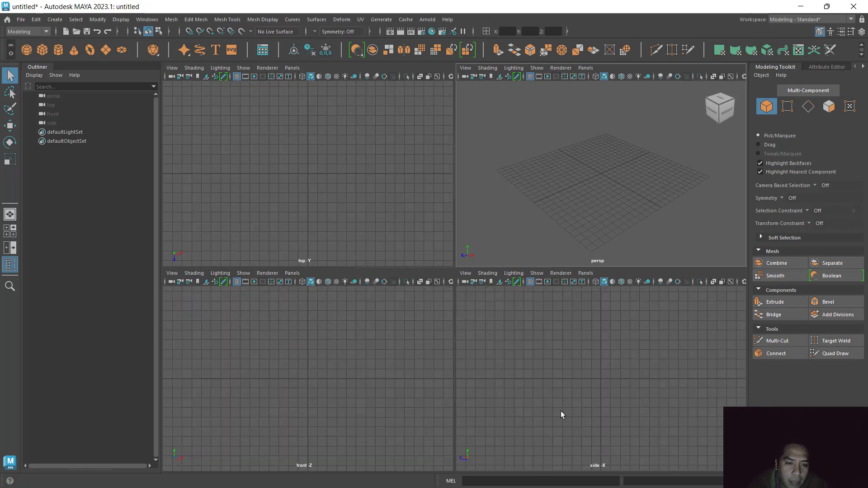
click(352, 376)
click(352, 376)
click(352, 376)
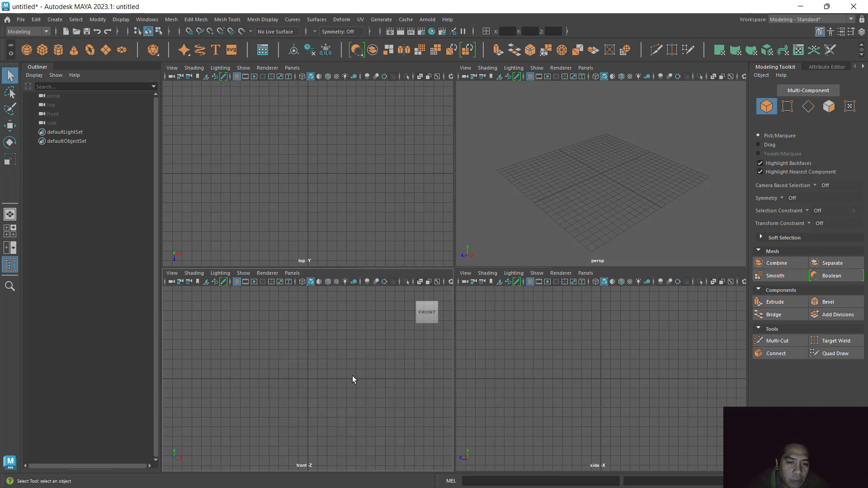
key(space)
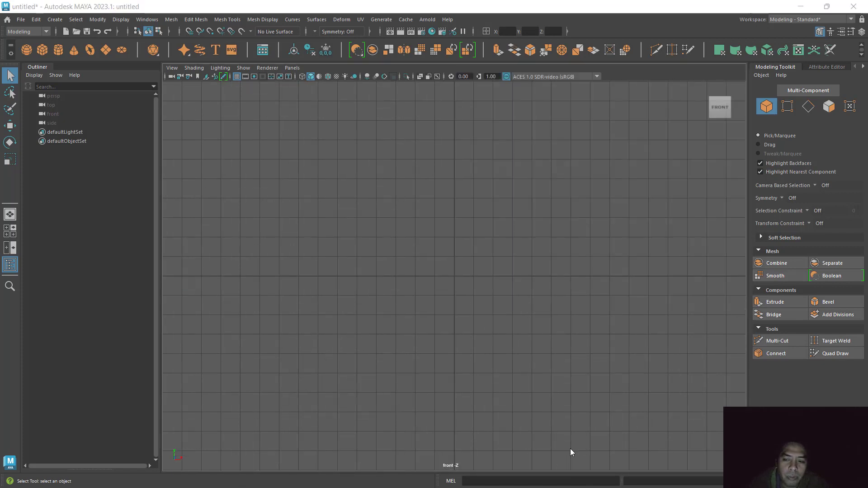
scroll(368, 291, down, 2)
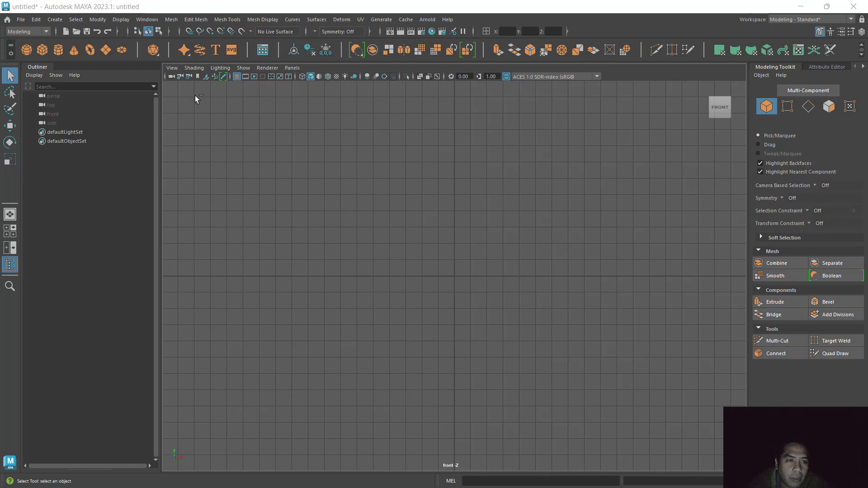
Import 31.jpg from the Desktop folder 3d Modeling\ISO Refs as an image plane in the front view.
click(171, 68)
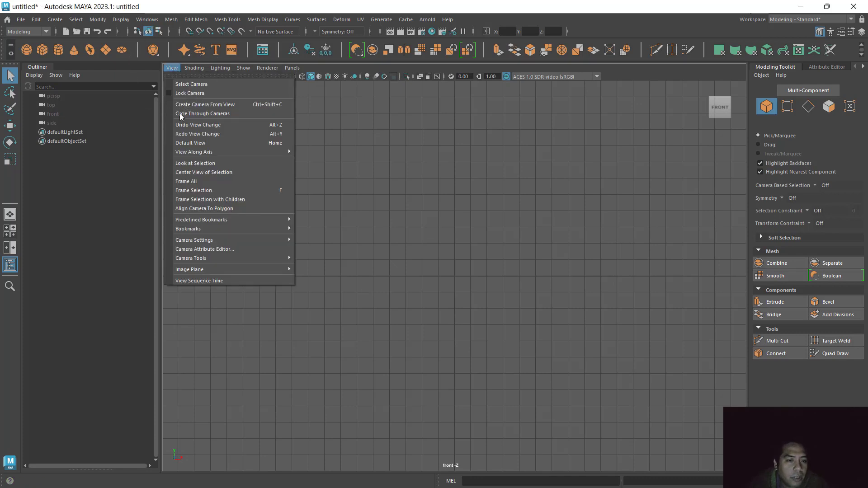
mouse_move(194, 269)
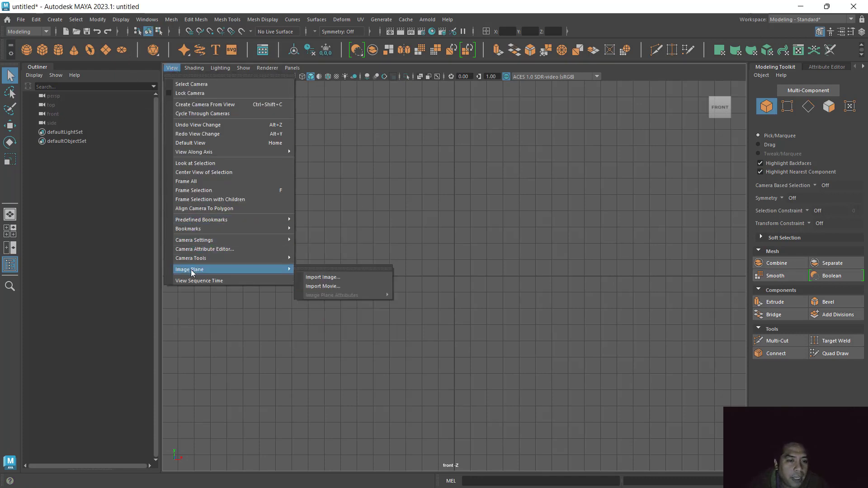
click(370, 278)
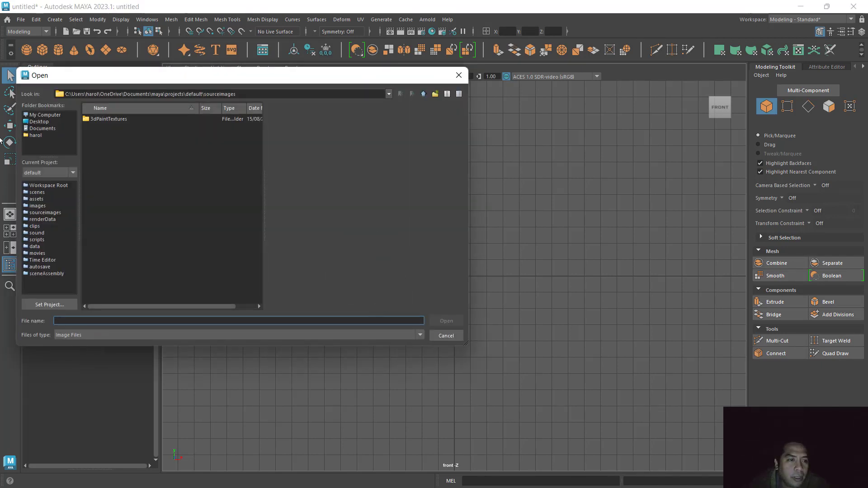
click(39, 122)
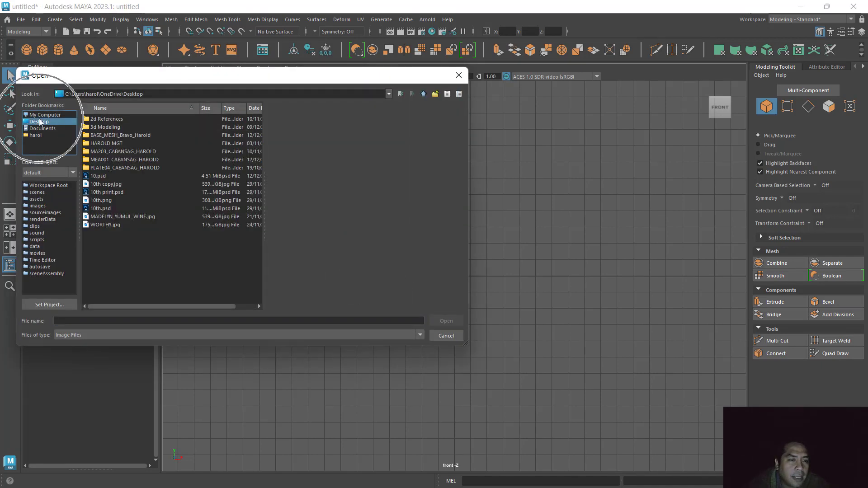
double_click(97, 127)
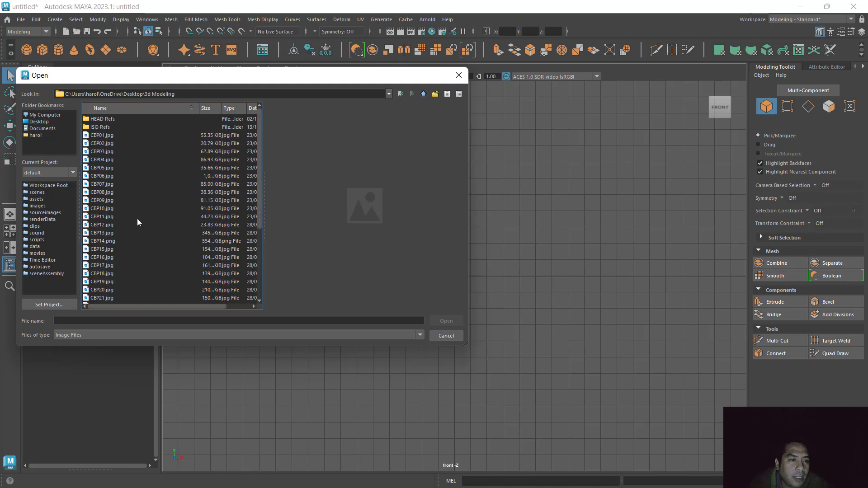
double_click(99, 126)
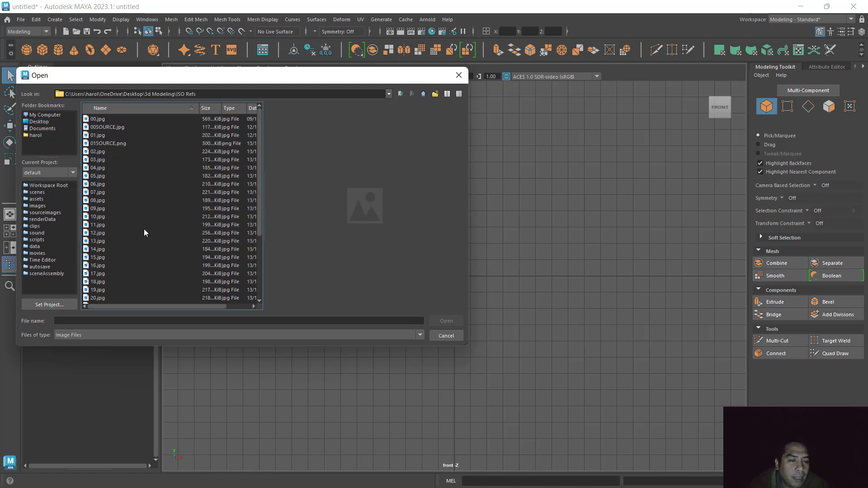
scroll(123, 251, down, 4)
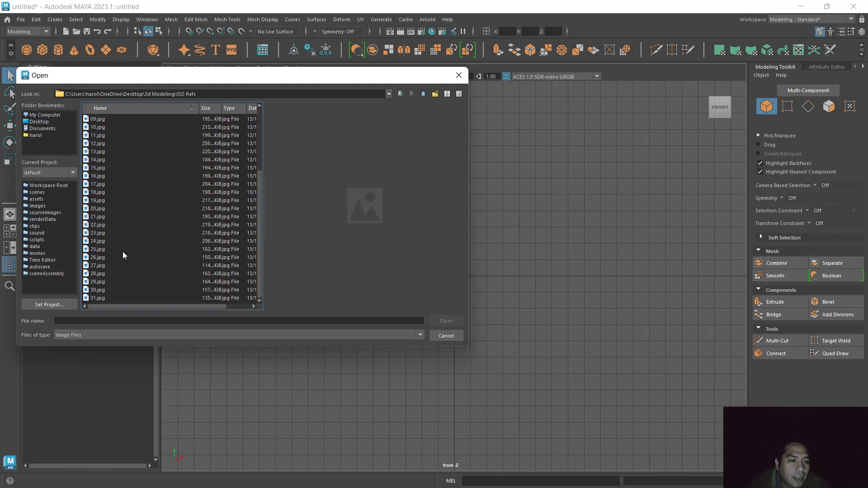
click(92, 298)
click(452, 324)
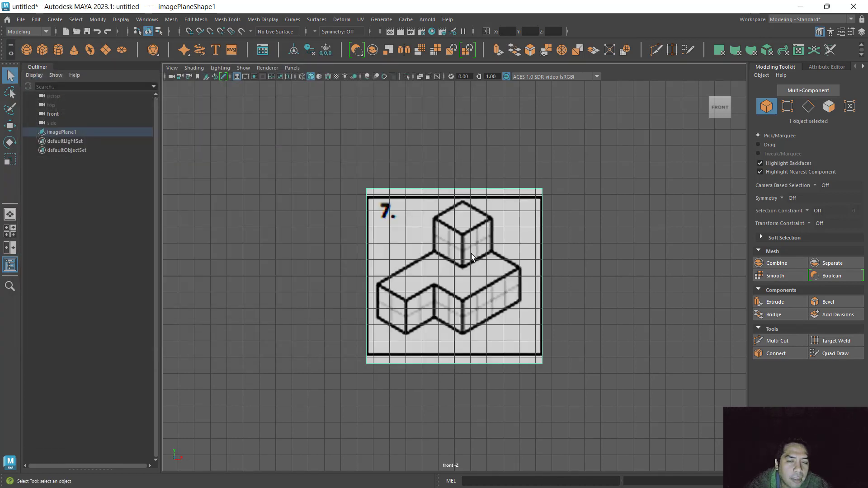
Show all four views and rename the imported image plane as ISO_REF.
key(space)
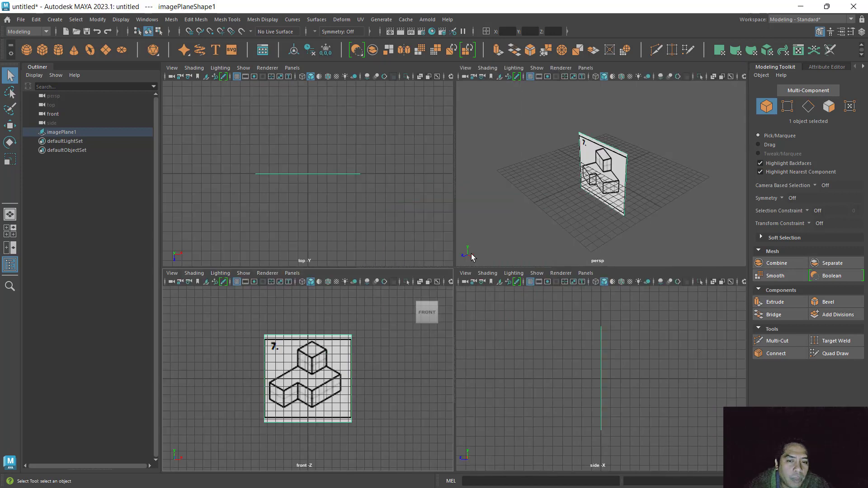
click(592, 153)
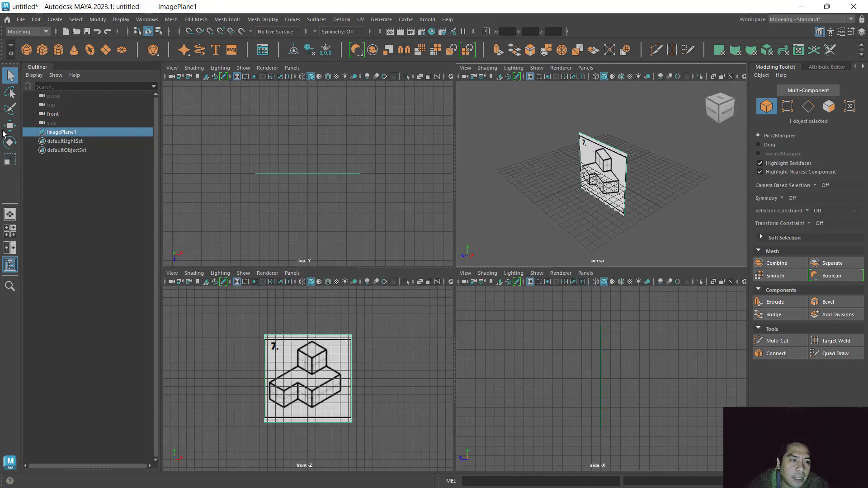
double_click(72, 134)
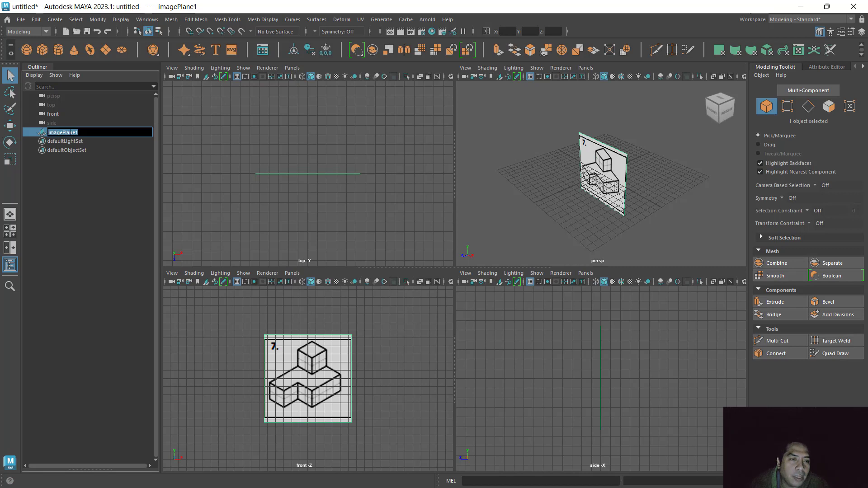
text(ISO)
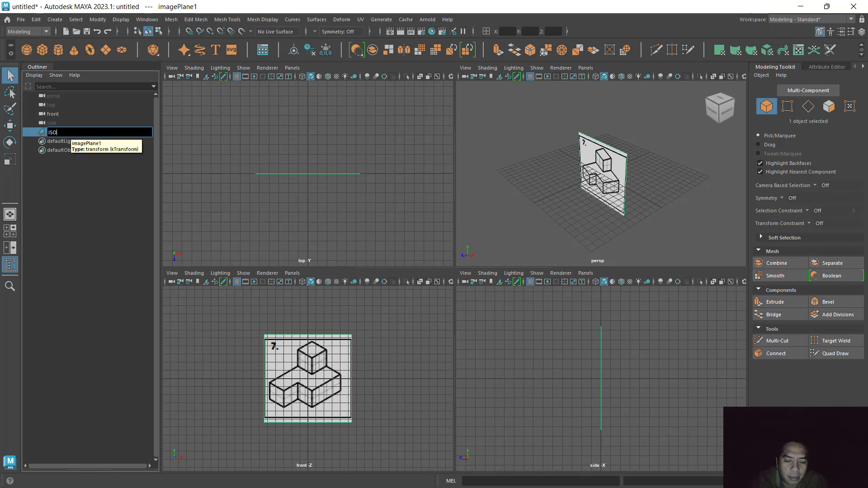
text(_REF)
key(Return)
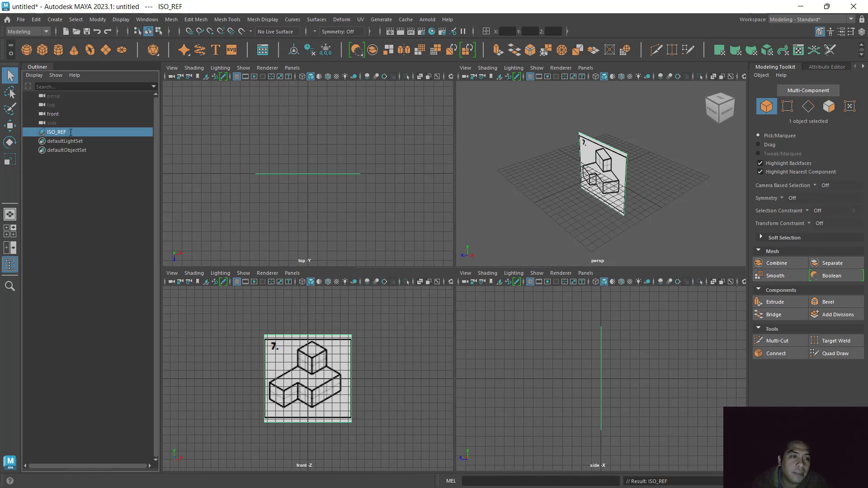
Move the ISO_REF image plane back behind the grid along Z to about -26.26.
click(10, 125)
drag(568, 191, 690, 166)
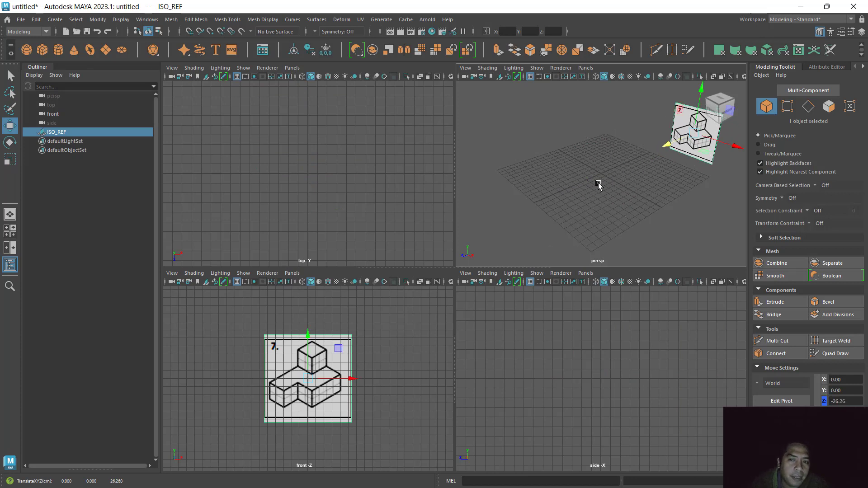
click(598, 184)
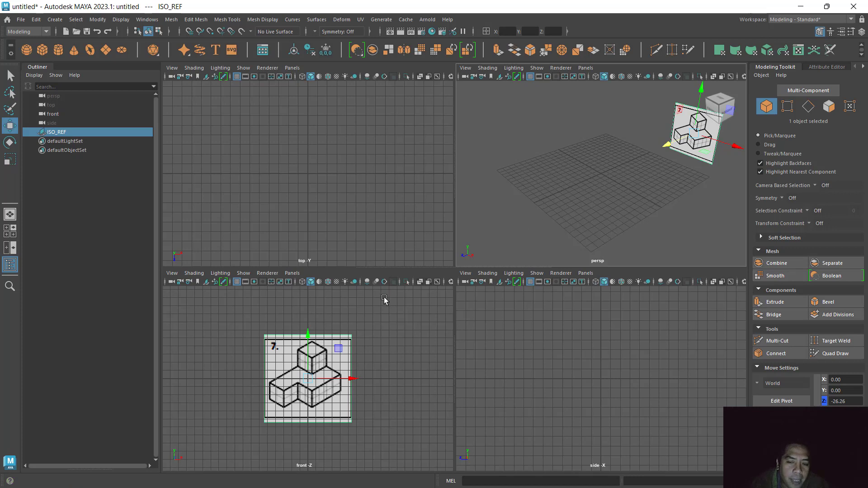
click(365, 322)
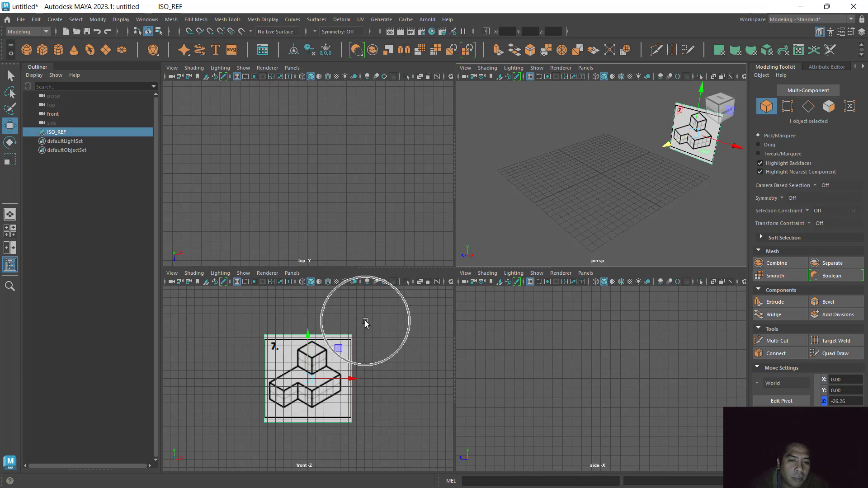
click(365, 322)
click(365, 322)
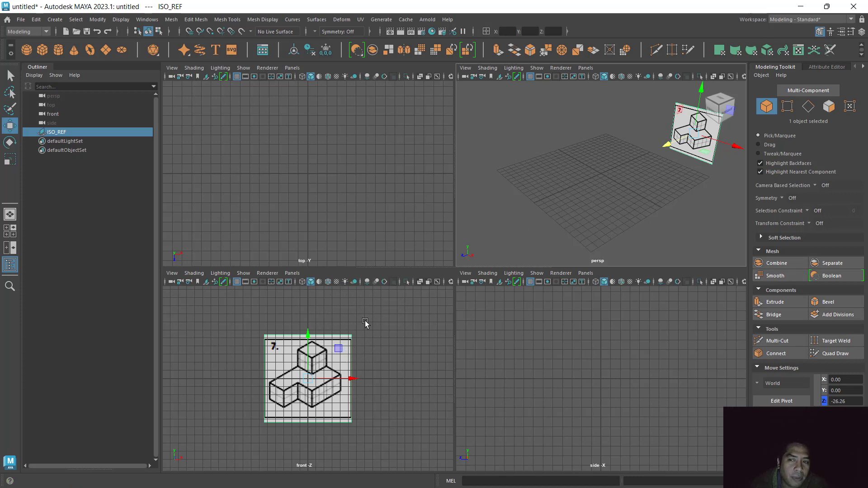
click(365, 322)
click(365, 322)
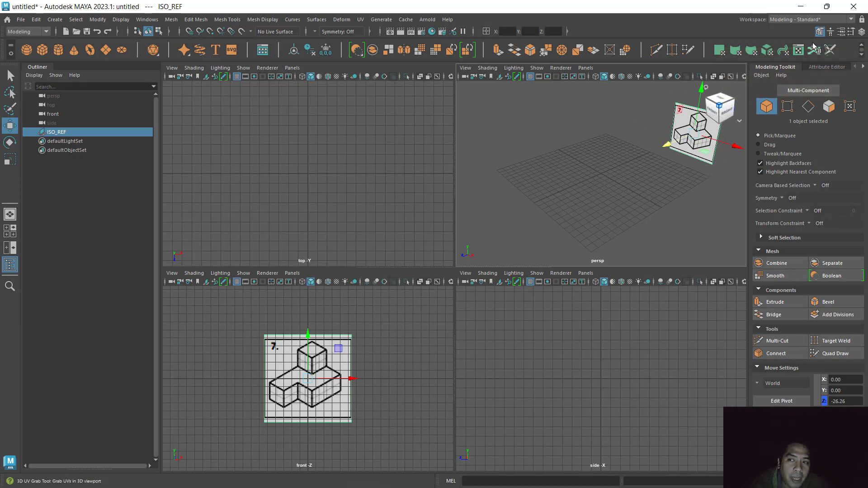
Set the ISO_REF image plane to display only when looking through the front camera, and bring back the Modeling Toolkit.
click(841, 32)
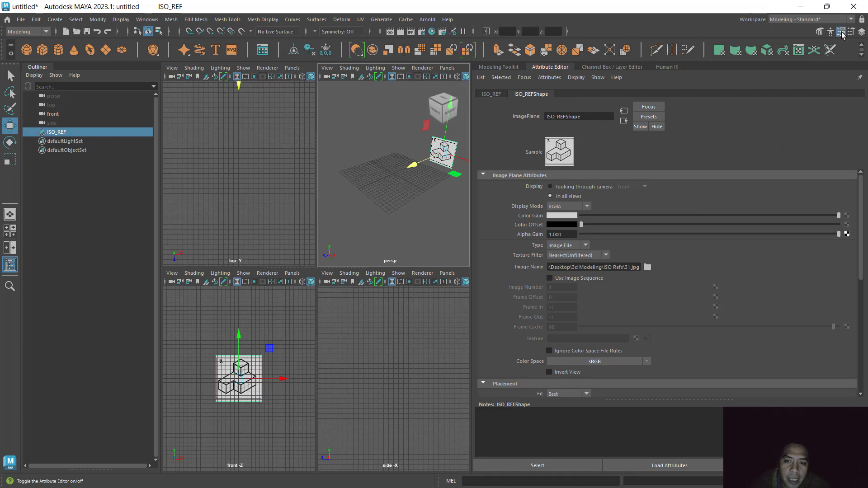
click(570, 189)
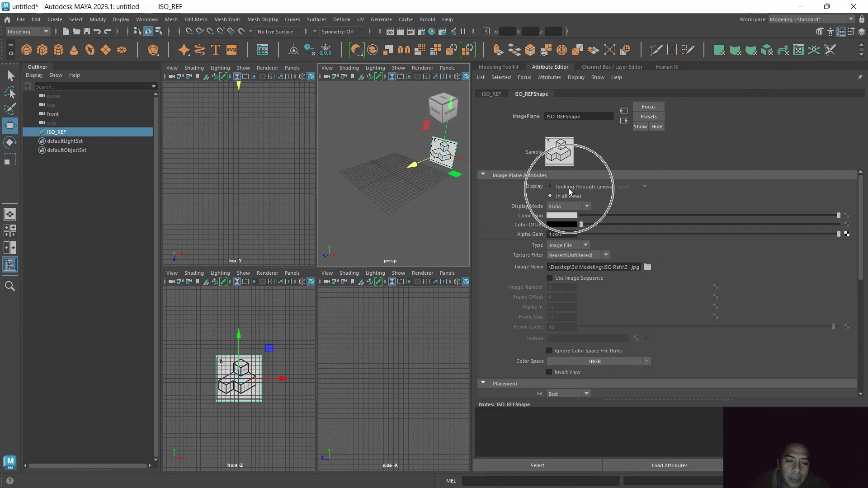
click(576, 186)
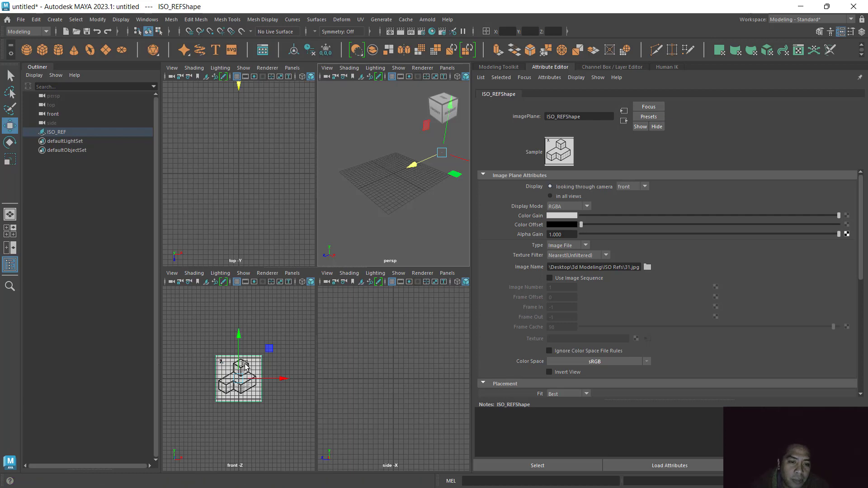
click(236, 423)
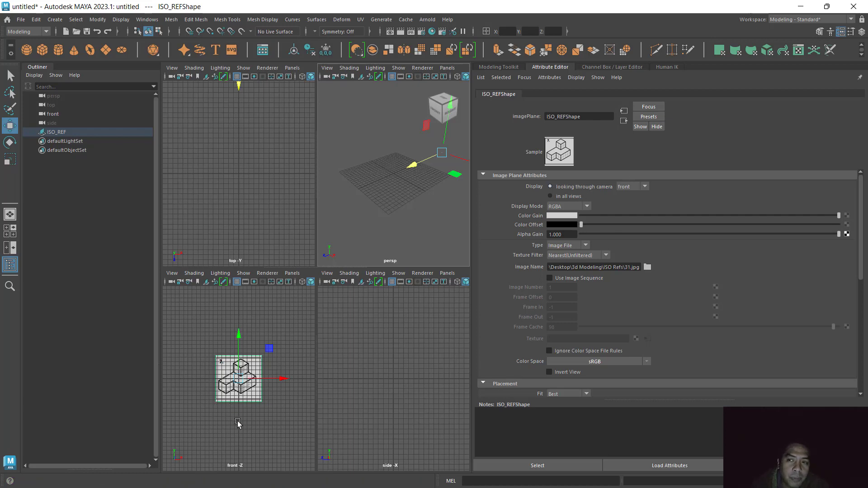
click(819, 32)
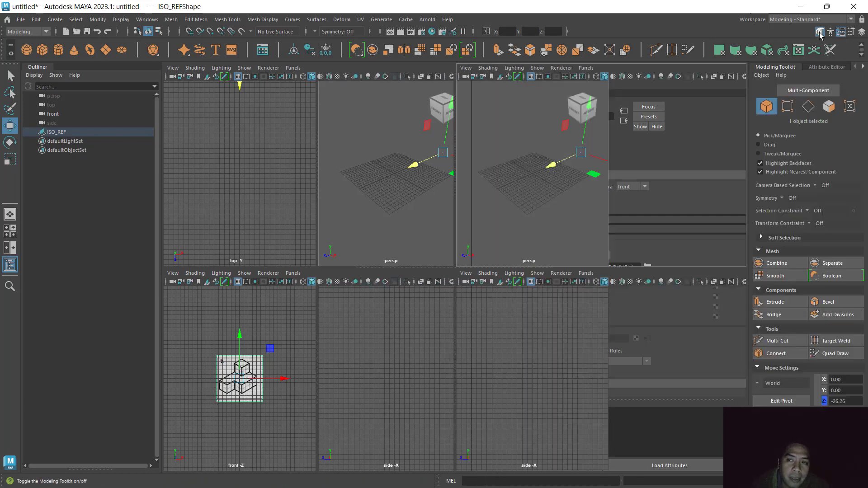
Deselect the ISO_REF image plane and enlarge the front view to fill the workspace.
click(542, 195)
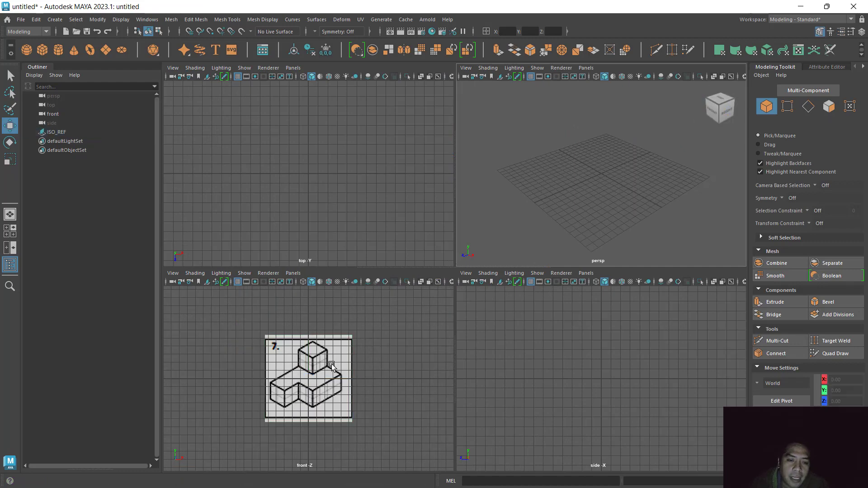
click(371, 348)
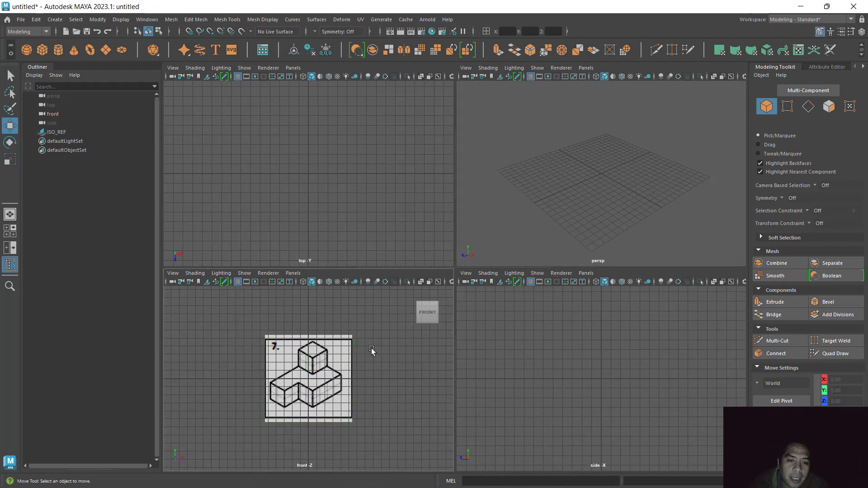
key(space)
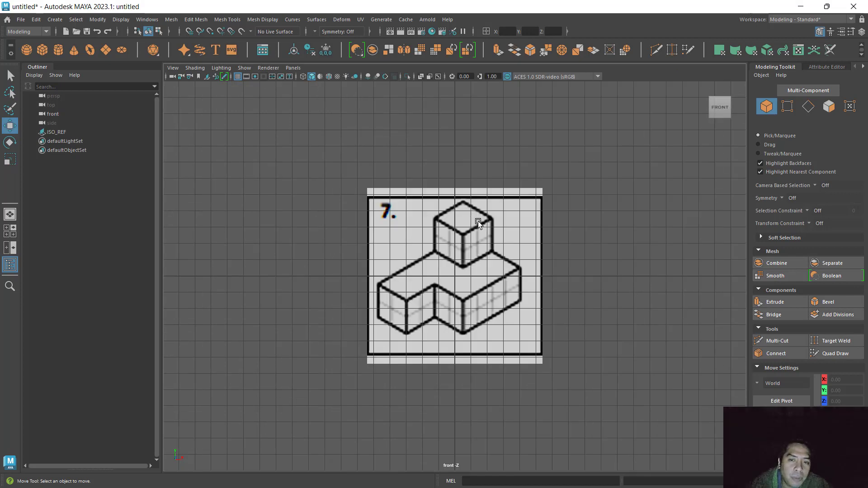
Configure the Tumble Tool with both Locked and Stepped turned off for orthographic views.
click(173, 68)
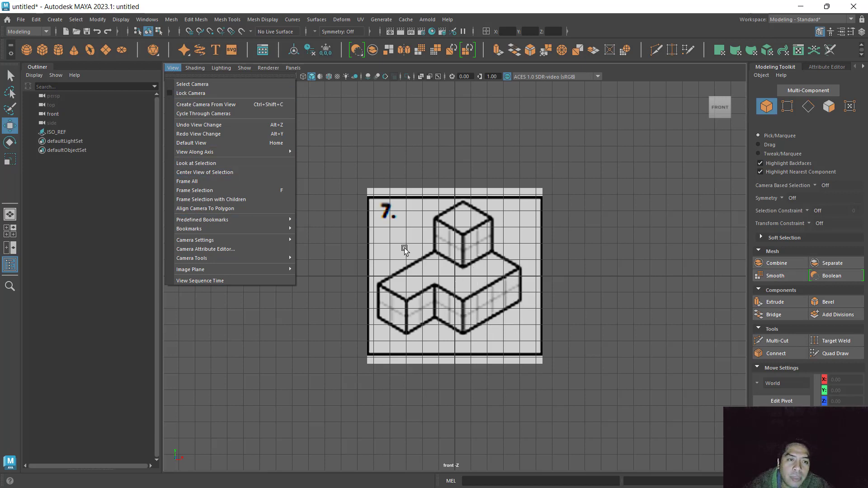
click(172, 67)
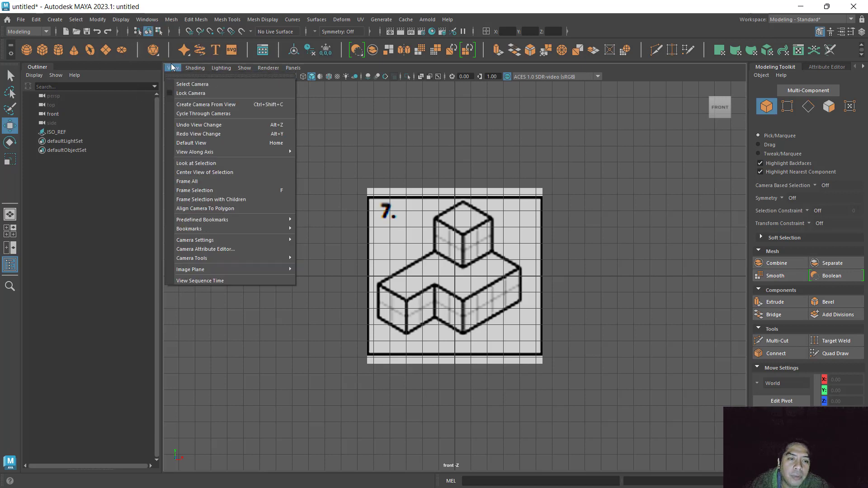
click(194, 257)
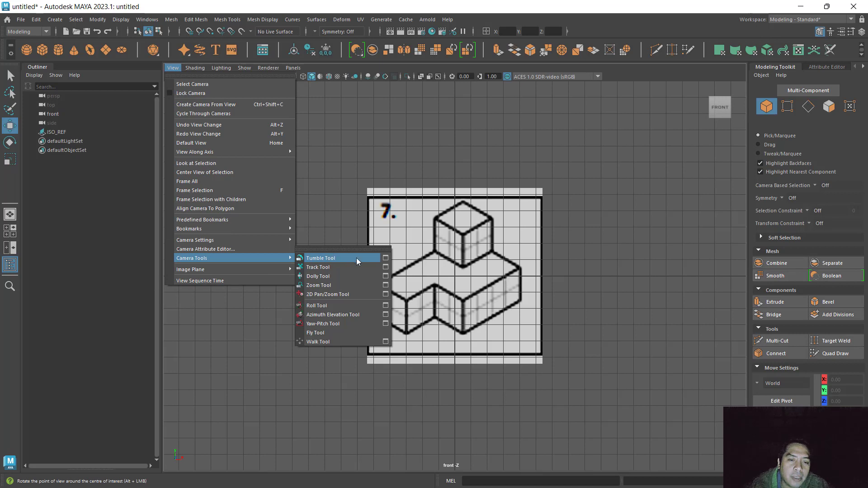
click(386, 259)
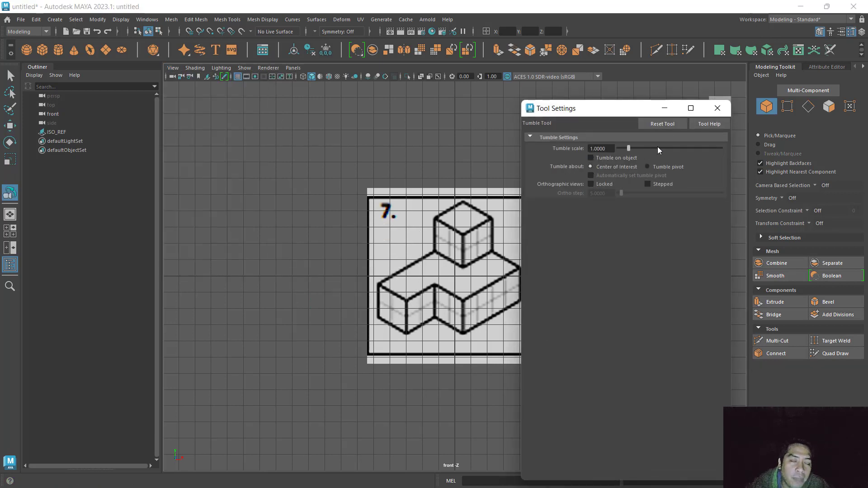
click(591, 184)
click(591, 185)
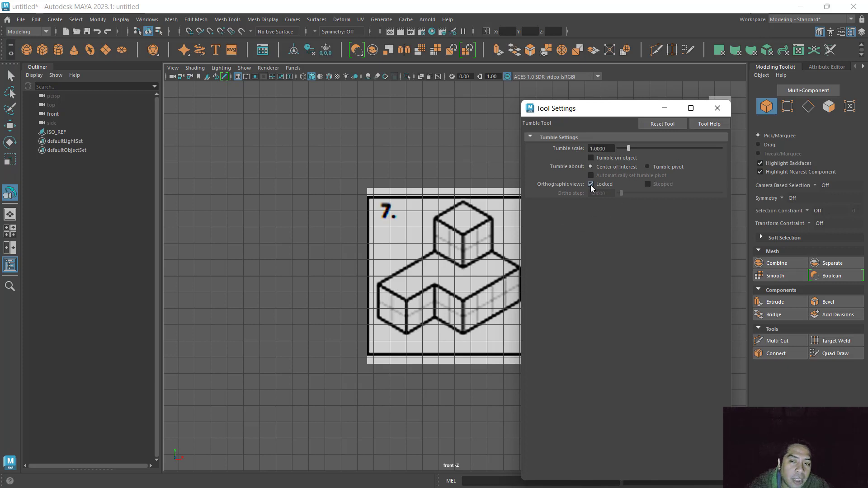
click(590, 184)
click(648, 184)
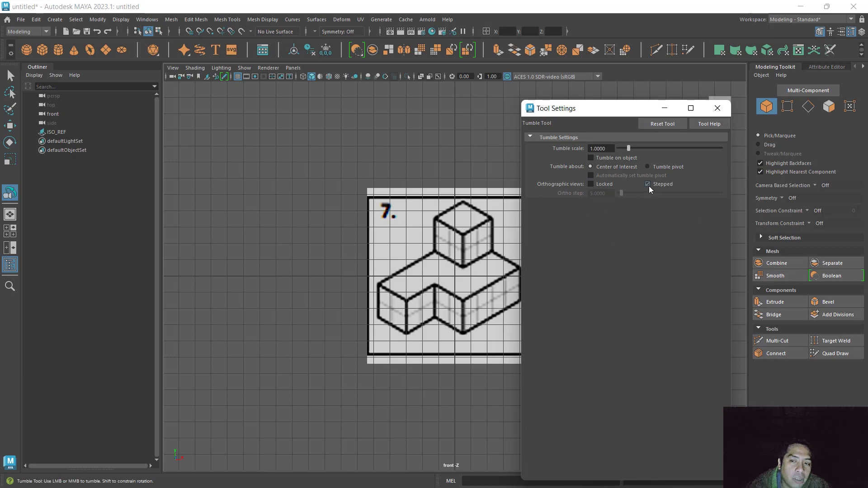
click(648, 185)
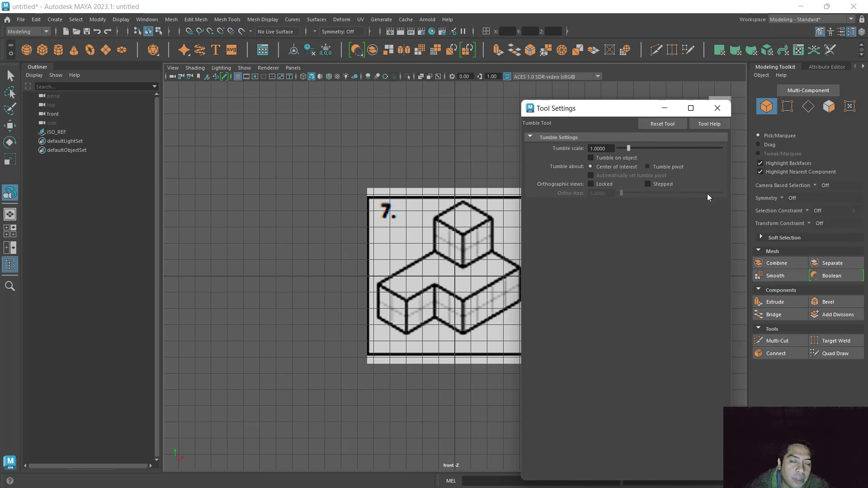
click(722, 111)
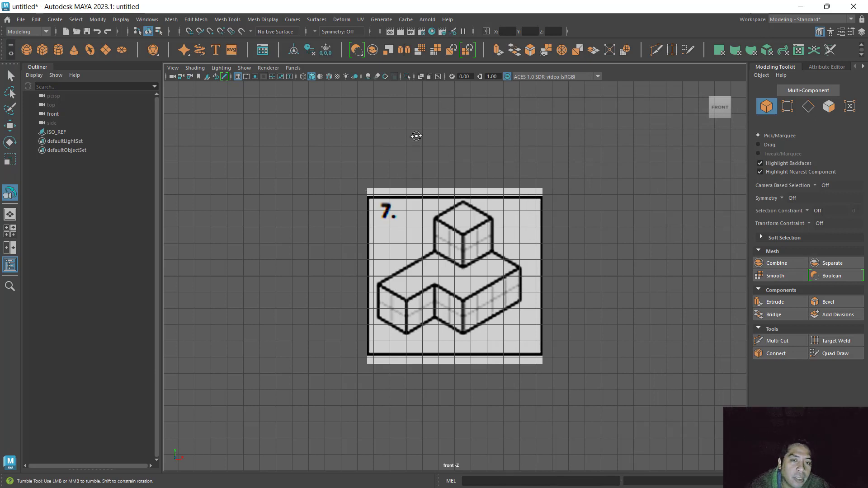
Parent the ISO_REF image plane under the front camera and expand the camera's hierarchy.
click(53, 114)
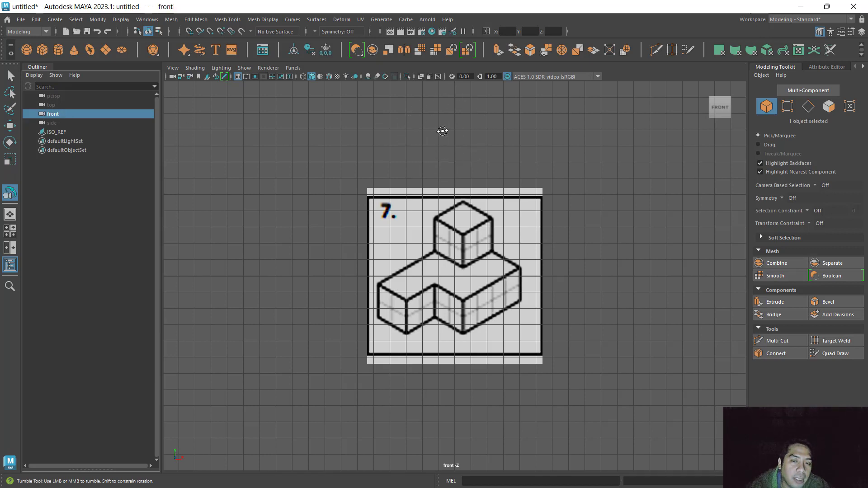
click(450, 173)
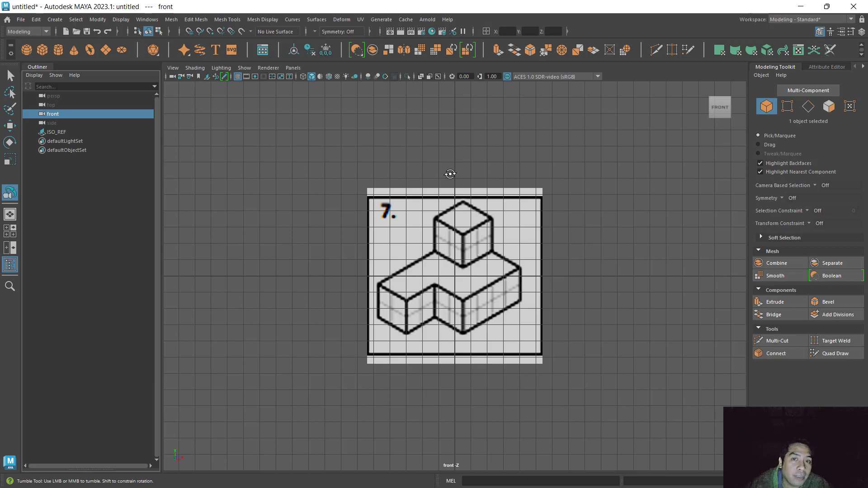
click(450, 203)
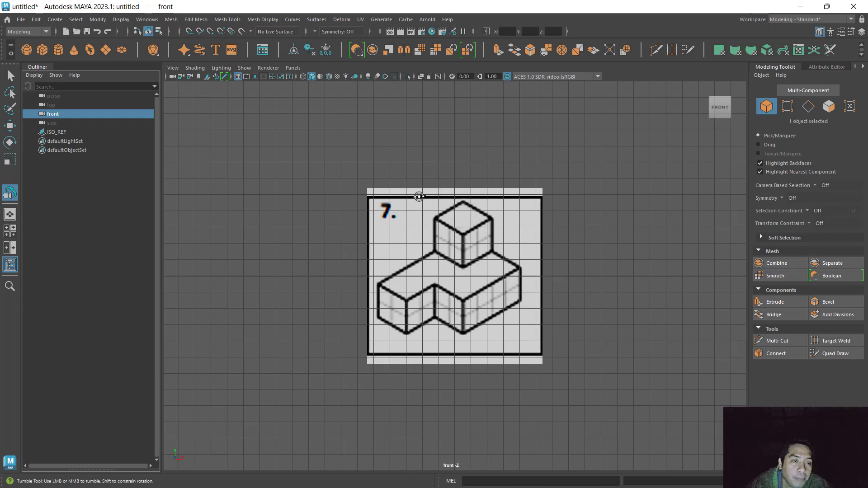
click(57, 133)
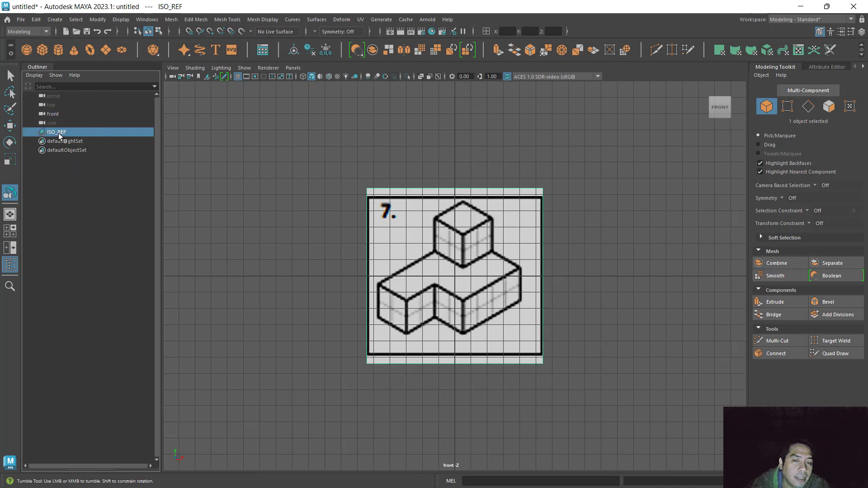
click(58, 133)
click(59, 132)
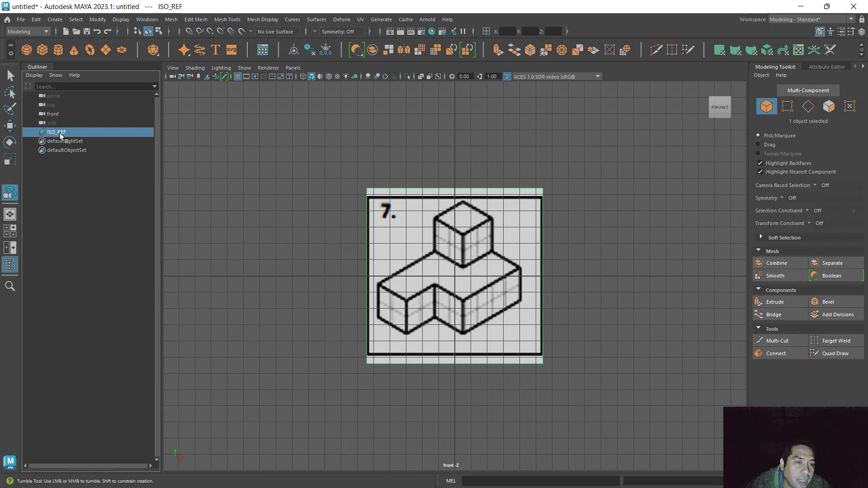
drag(59, 133, 55, 113)
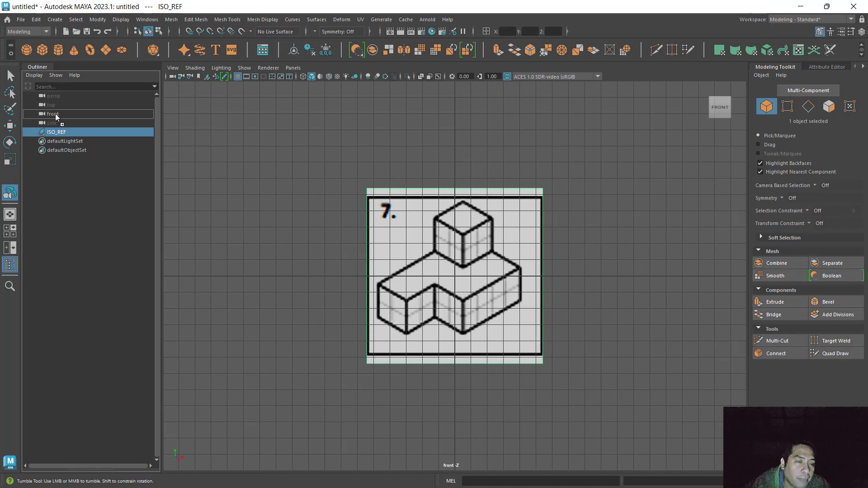
key(ctrl)
drag(55, 113, 55, 113)
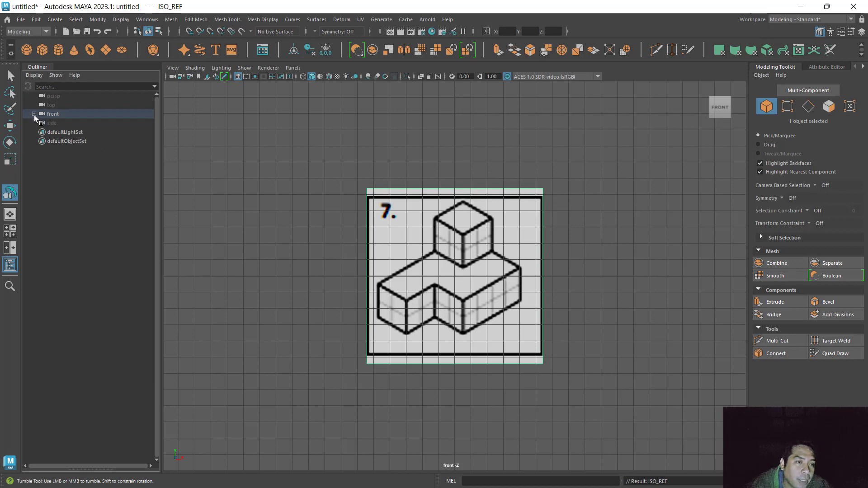
key(ctrl)
key(ctrl)
key(ctrl)
click(34, 115)
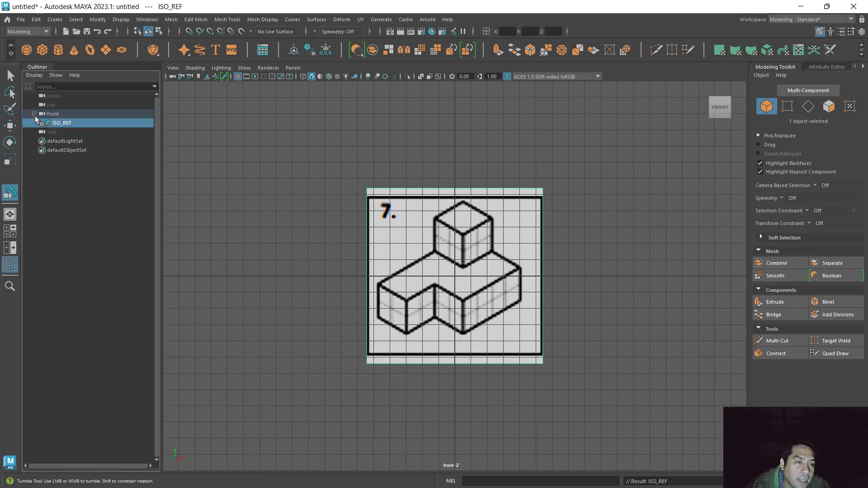
Select the front camera and its child ISO_REF in turn to examine their parent-child relationship.
click(59, 115)
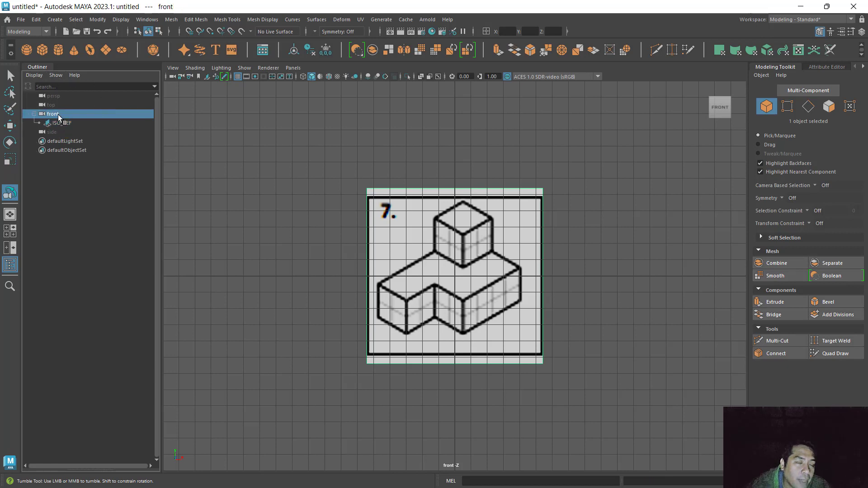
drag(58, 114, 68, 123)
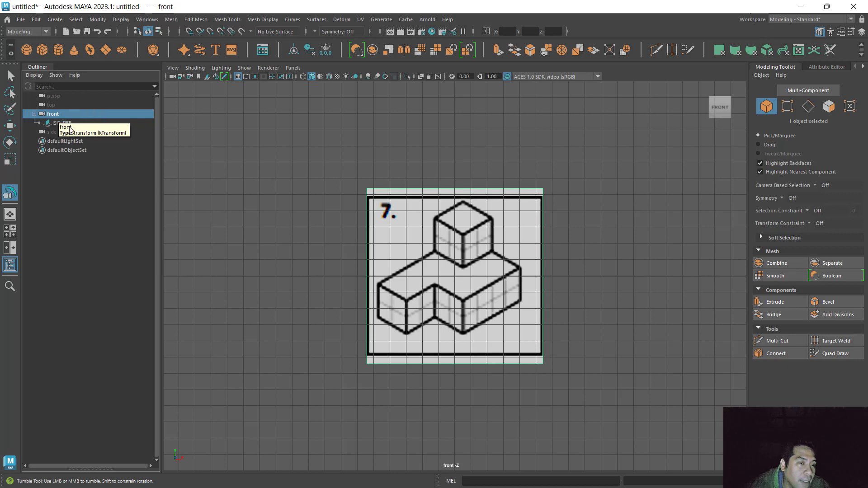
drag(57, 115, 79, 127)
click(79, 124)
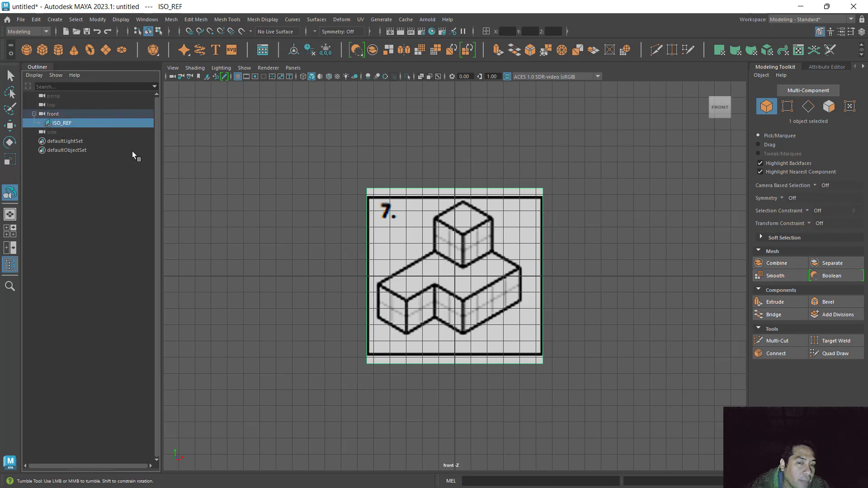
click(61, 113)
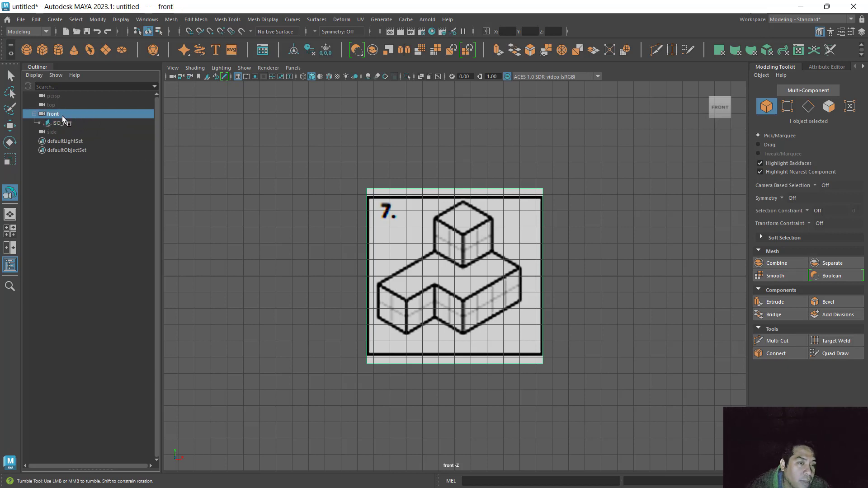
click(64, 113)
click(65, 122)
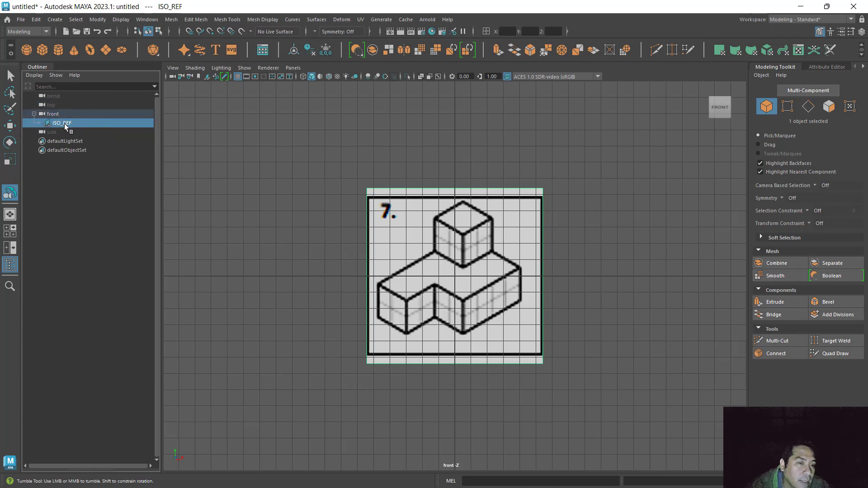
click(61, 113)
click(68, 122)
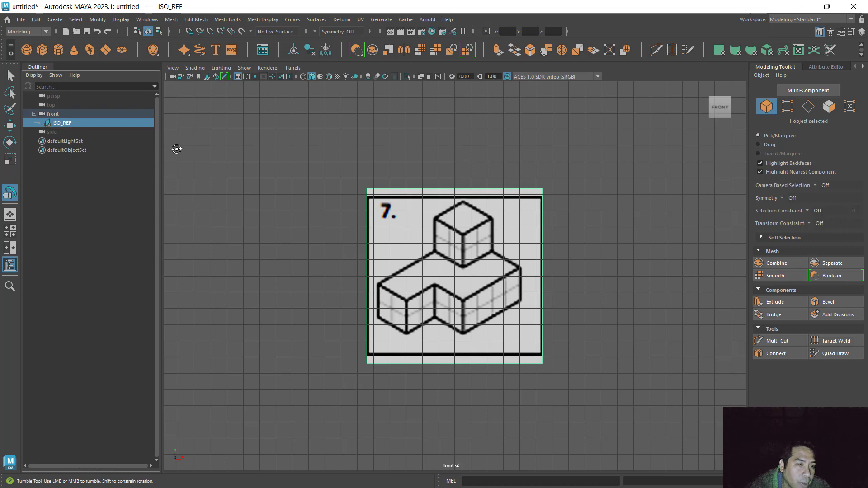
Return to the four-view layout and draw a polygon cube about 7 wide, 5.7 high and 2.7 deep on the perspective grid.
key(space)
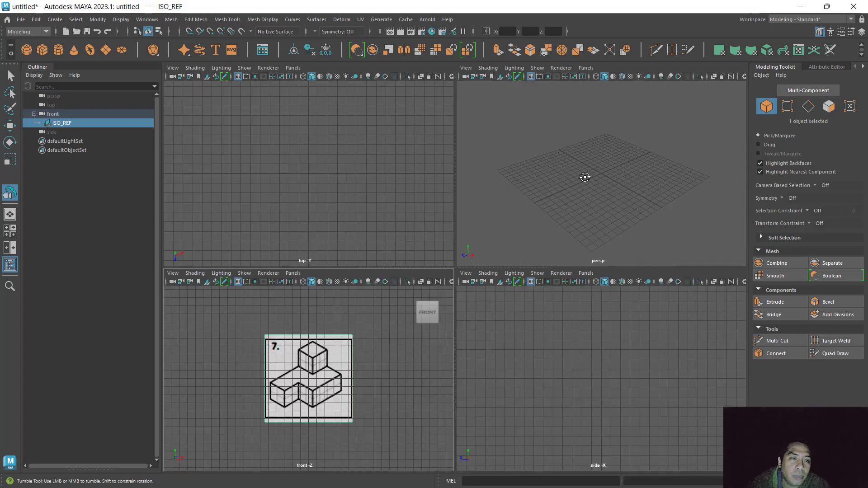
click(42, 50)
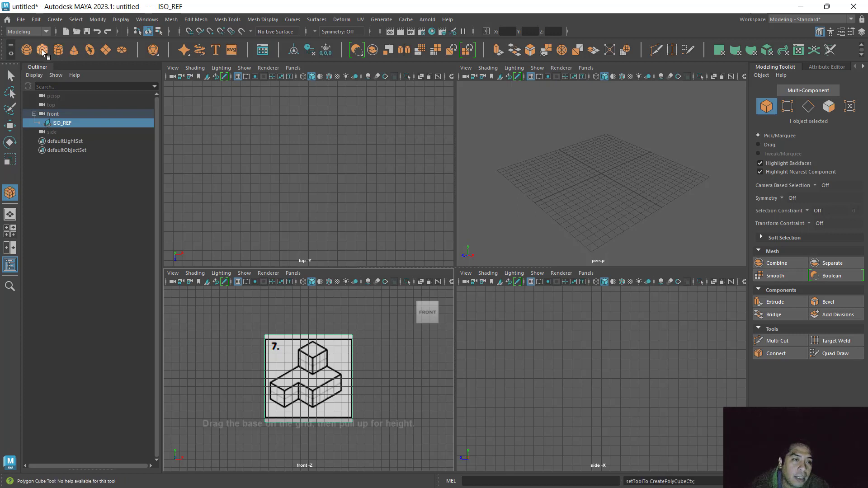
key(ctrl)
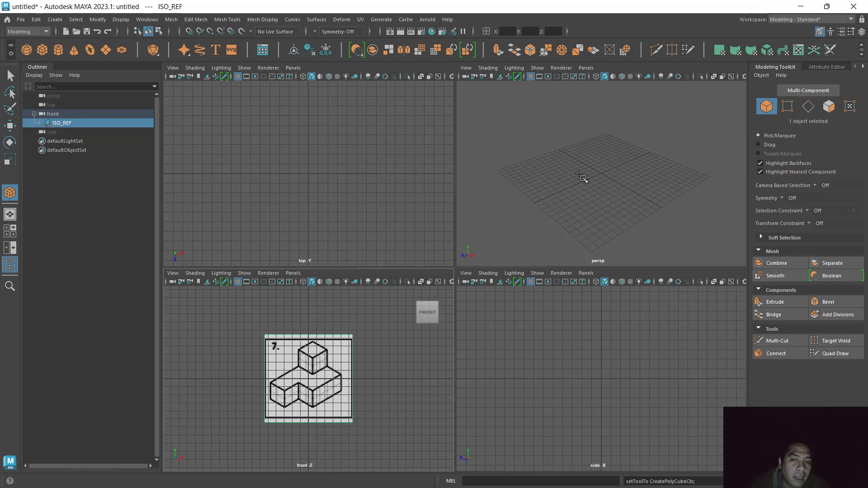
mouse_move(581, 175)
mouse_down()
mouse_move(630, 198)
mouse_move(635, 133)
mouse_move(621, 157)
mouse_up()
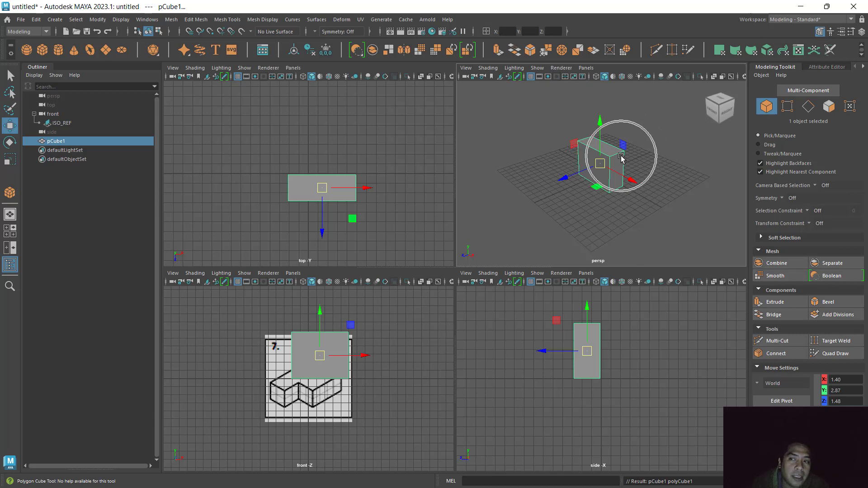
Set the cube's width, height and depth all to 5.
click(861, 32)
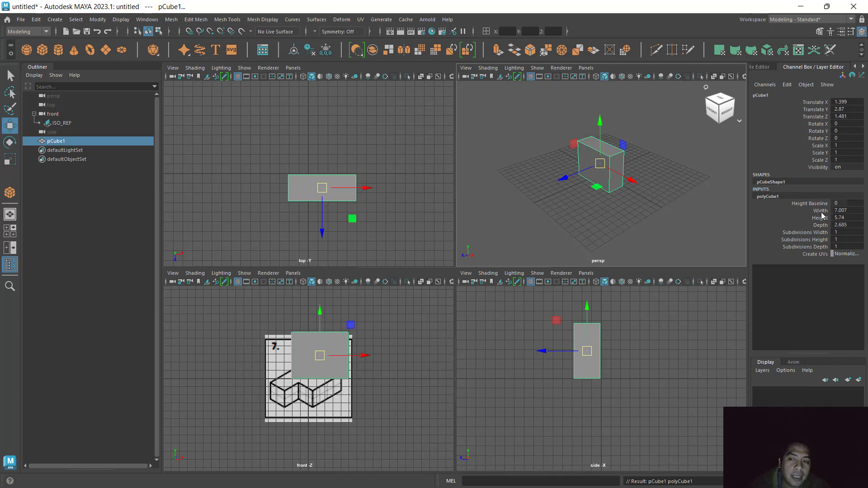
drag(823, 214, 855, 228)
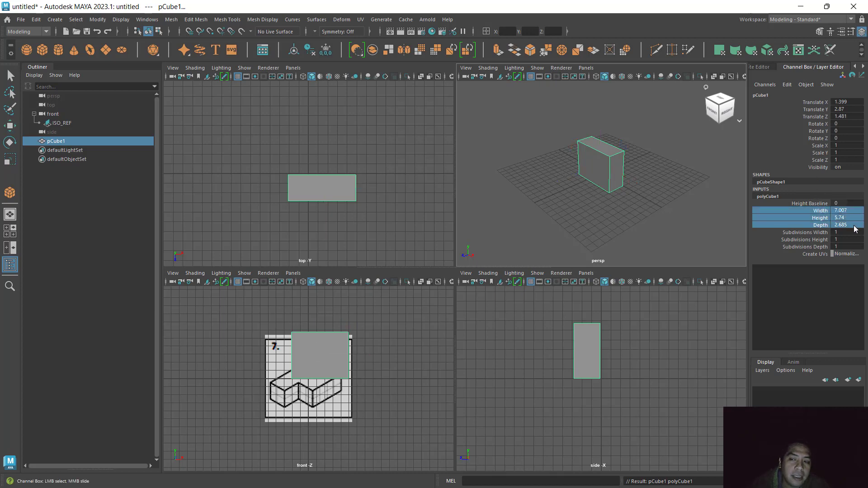
click(855, 229)
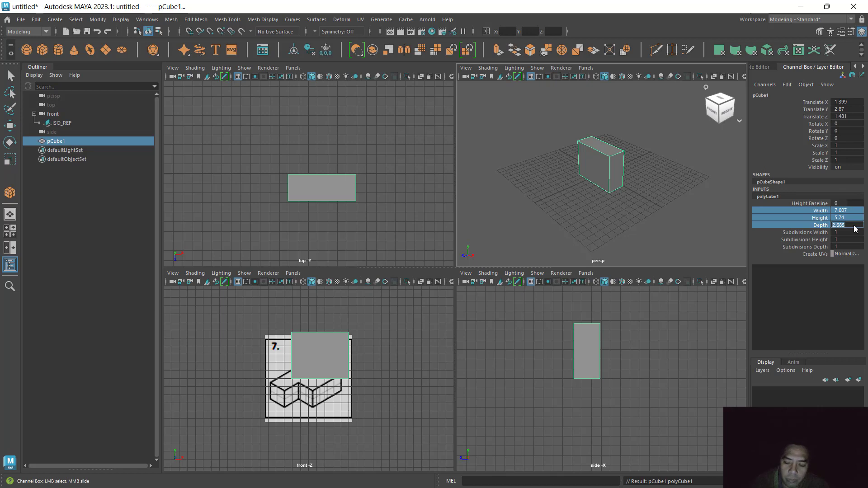
text(5)
key(Return)
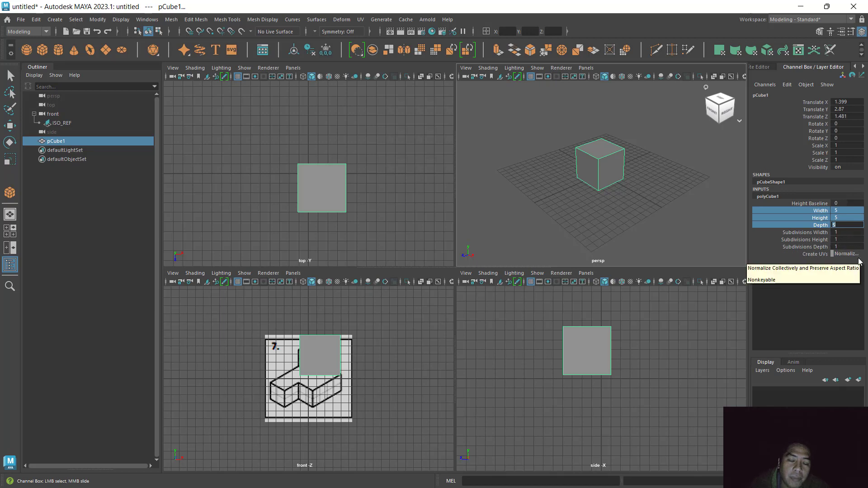
Set the cube's Translate X to 0.
click(819, 102)
click(847, 102)
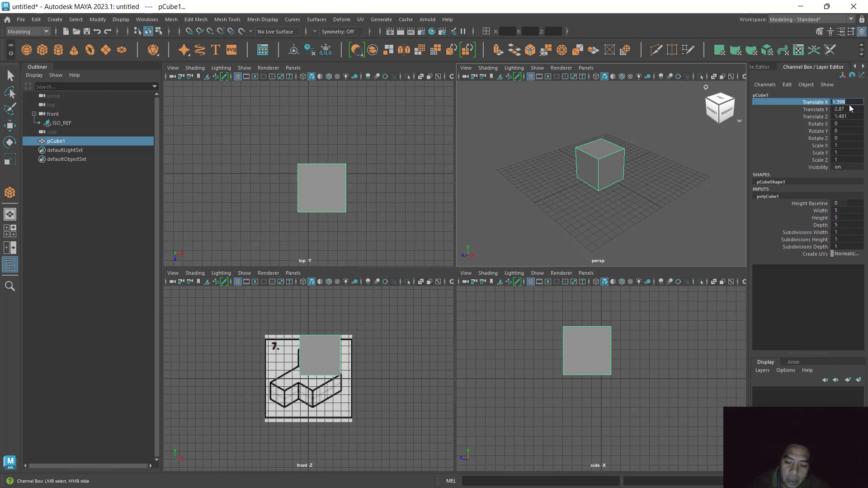
text(0)
key(Return)
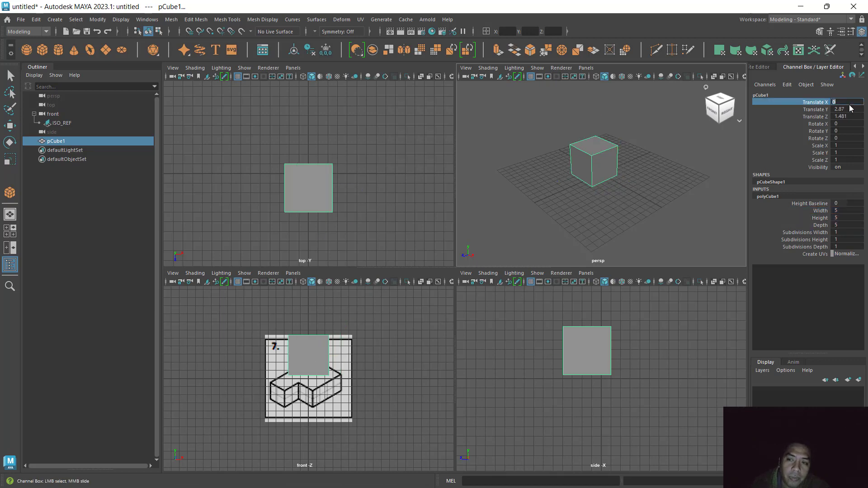
Set the cube's Translate Z and Translate Y both to 0.
click(827, 117)
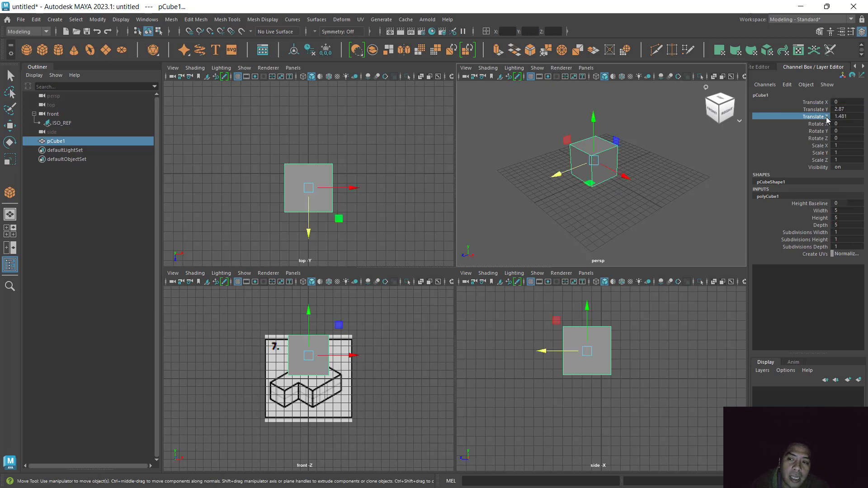
click(857, 118)
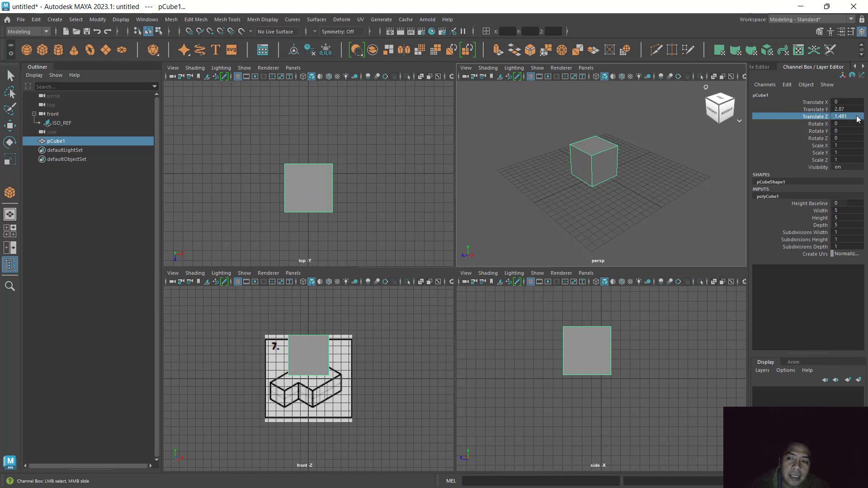
text(0)
key(Return)
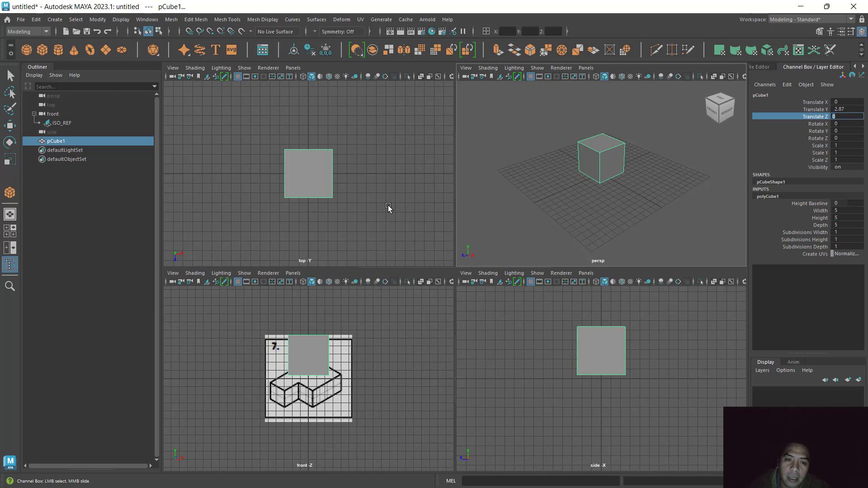
mouse_move(712, 86)
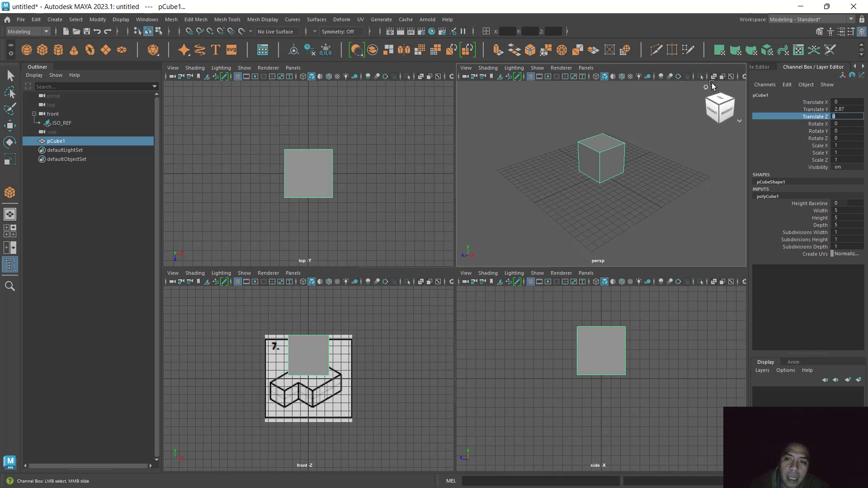
double_click(855, 108)
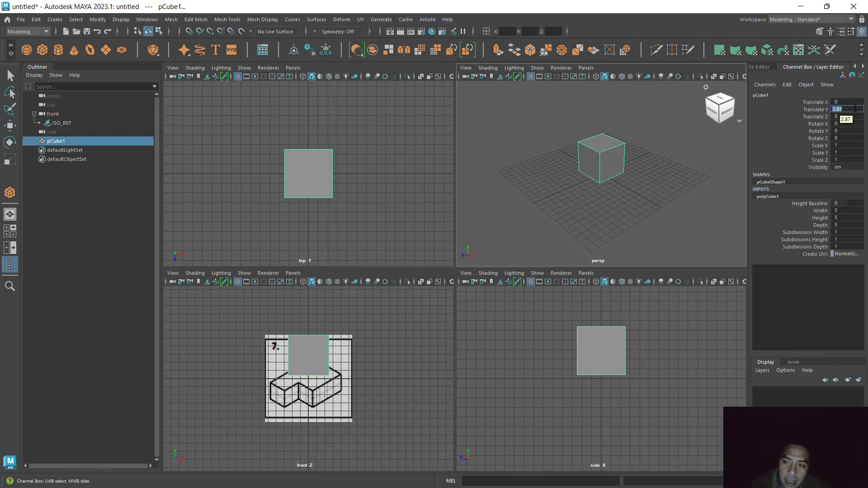
text(0)
key(Return)
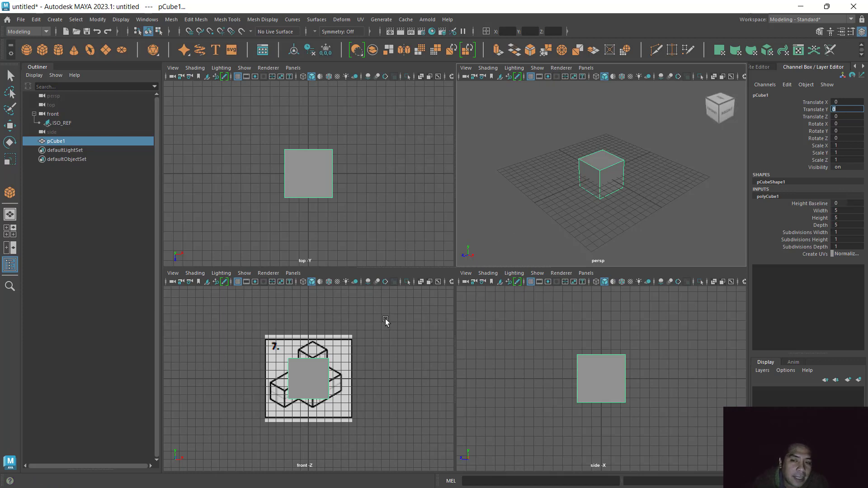
Maximize the front view and turn on X-Ray display so the reference drawing shows through the cube.
key(w)
key(space)
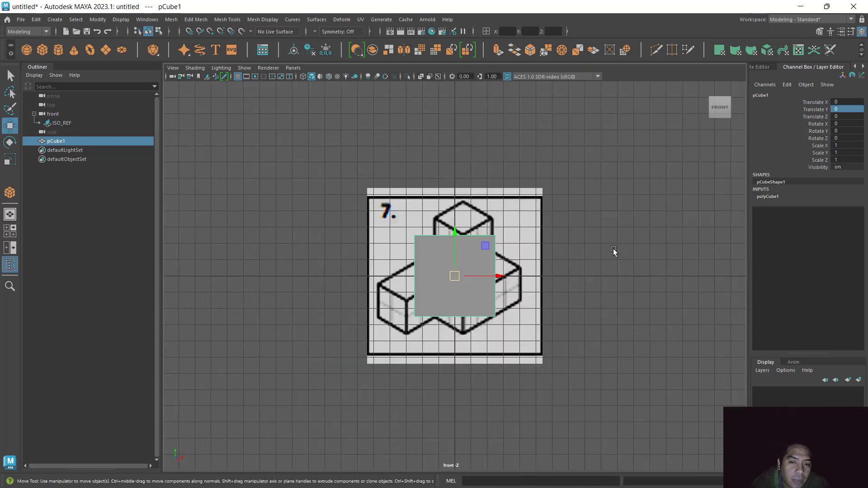
click(613, 249)
click(452, 278)
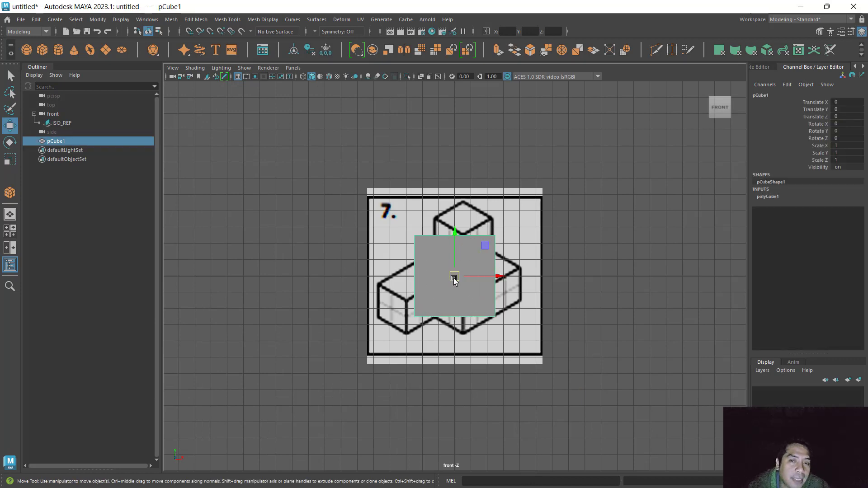
click(513, 224)
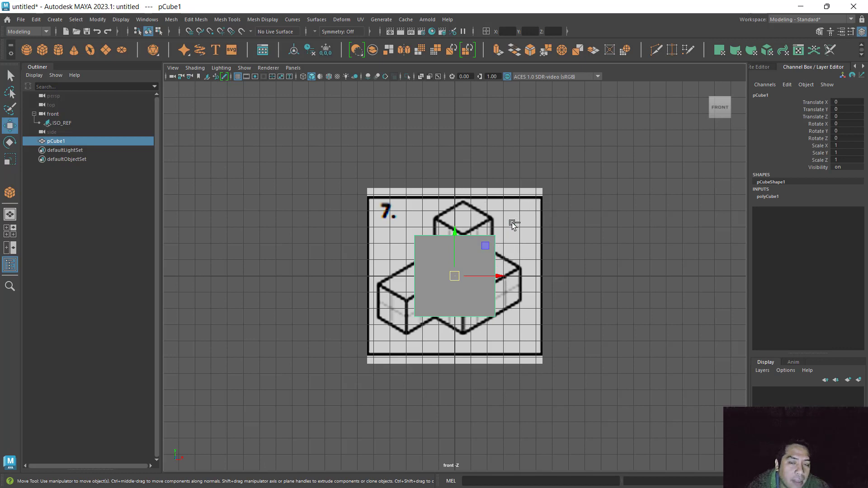
click(421, 76)
click(420, 76)
click(421, 76)
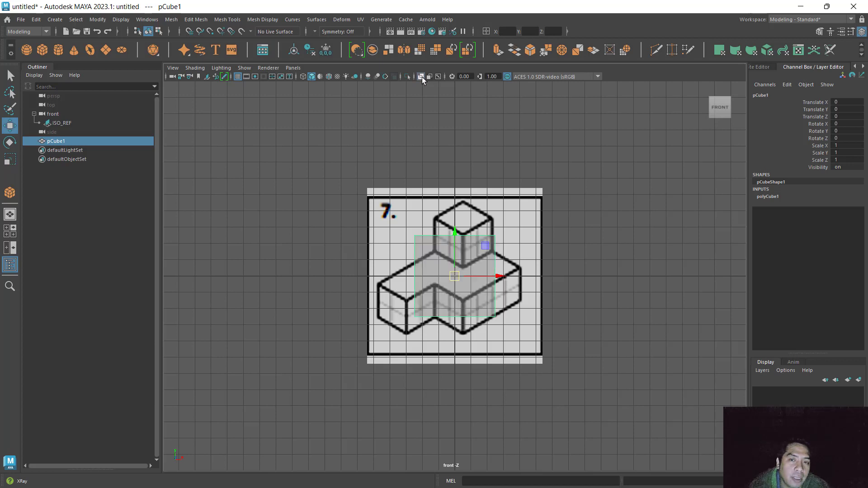
click(420, 77)
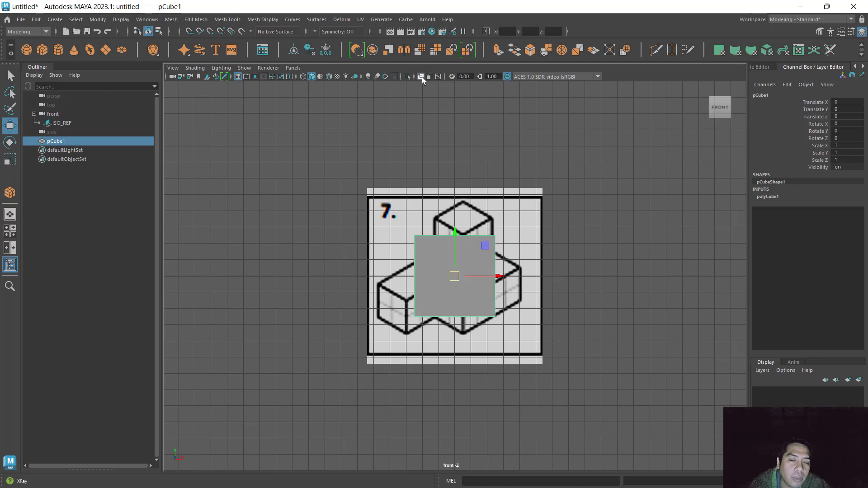
click(421, 76)
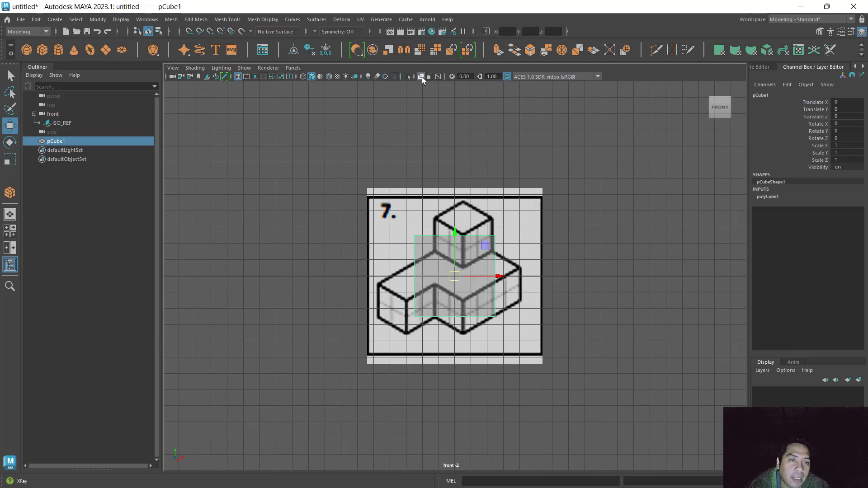
Hide the grid in the front view.
click(238, 77)
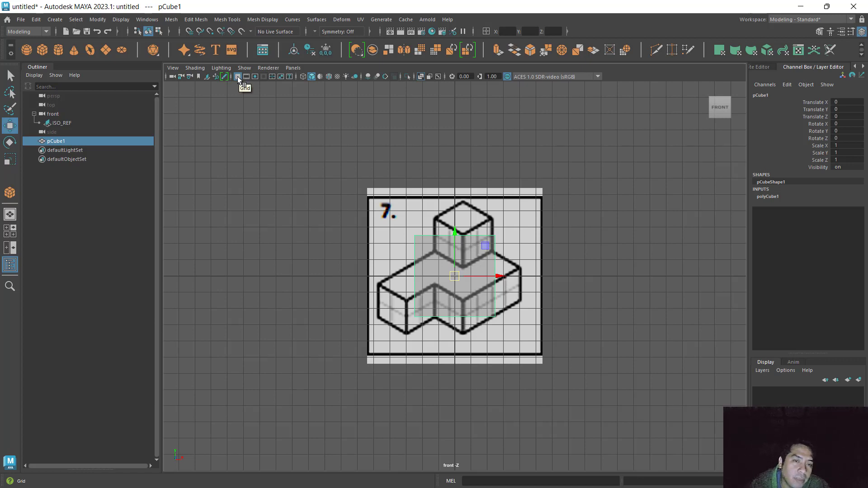
click(238, 77)
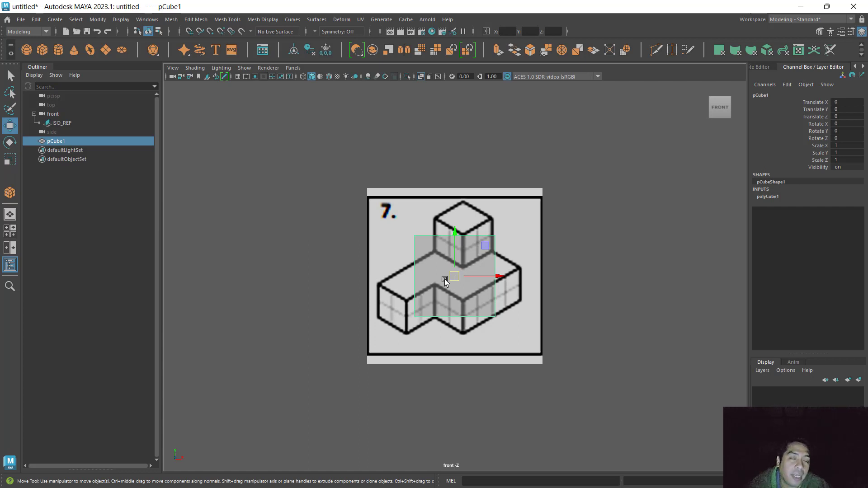
scroll(445, 280, up, 2)
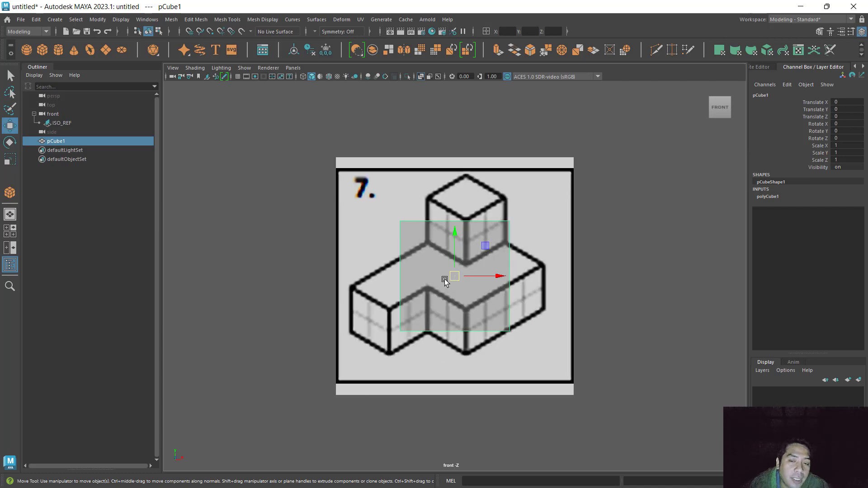
scroll(445, 280, down, 2)
scroll(445, 280, up, 4)
scroll(445, 280, down, 1)
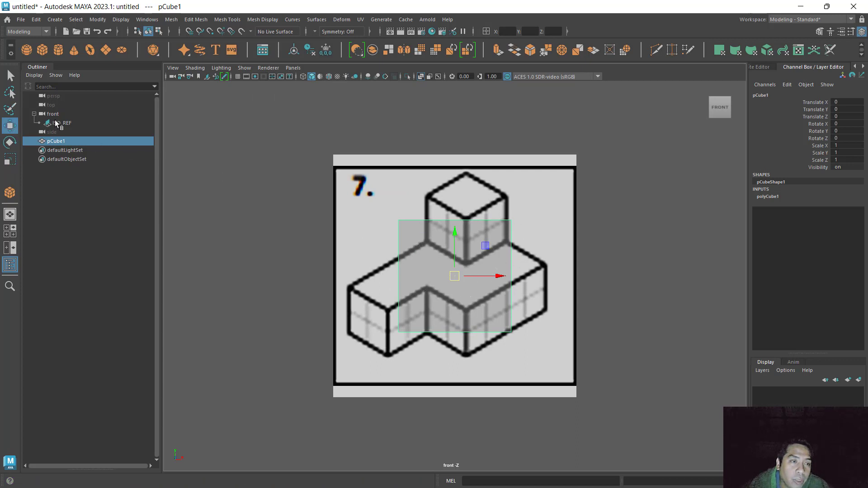
Clear the selection with the Select tool, reselect the cube in the view and reactivate the Move tool.
click(10, 76)
click(205, 243)
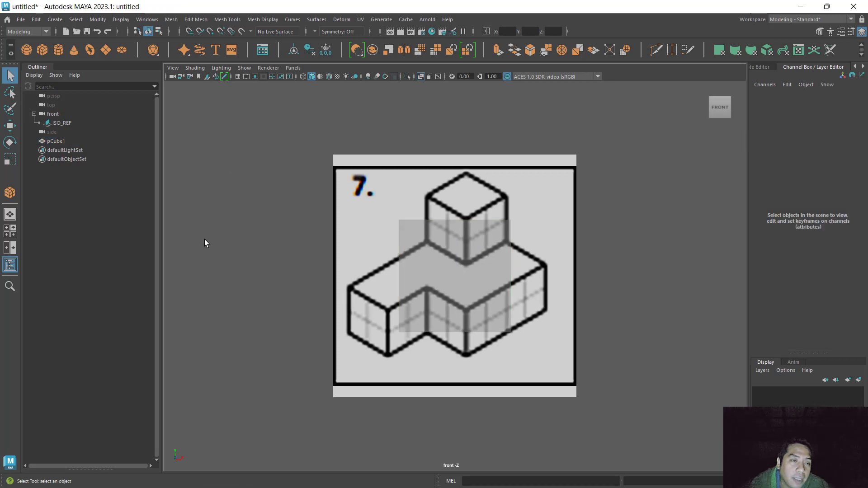
click(424, 268)
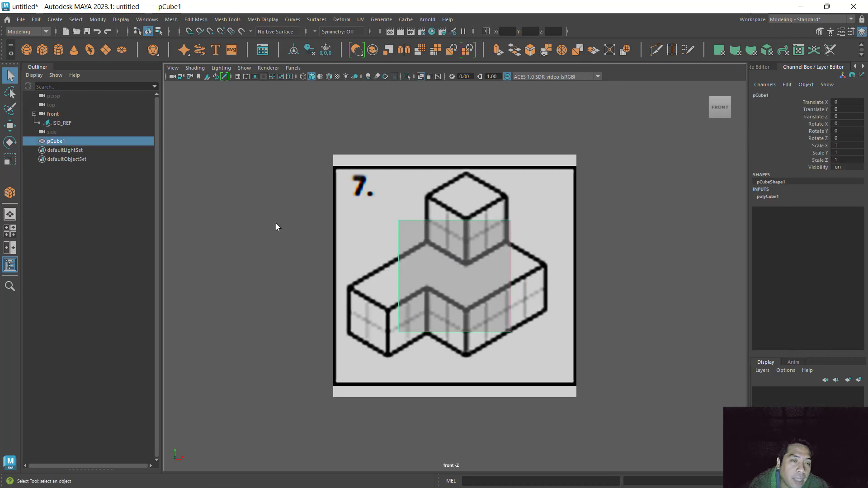
click(10, 125)
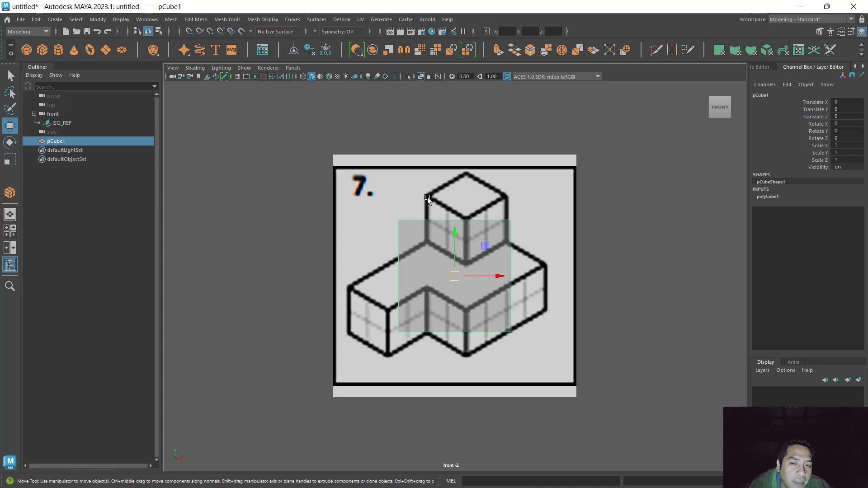
Orbit the front camera to bring the cube roughly to the isometric angle of the reference drawing.
alt+drag(427, 198, 401, 212)
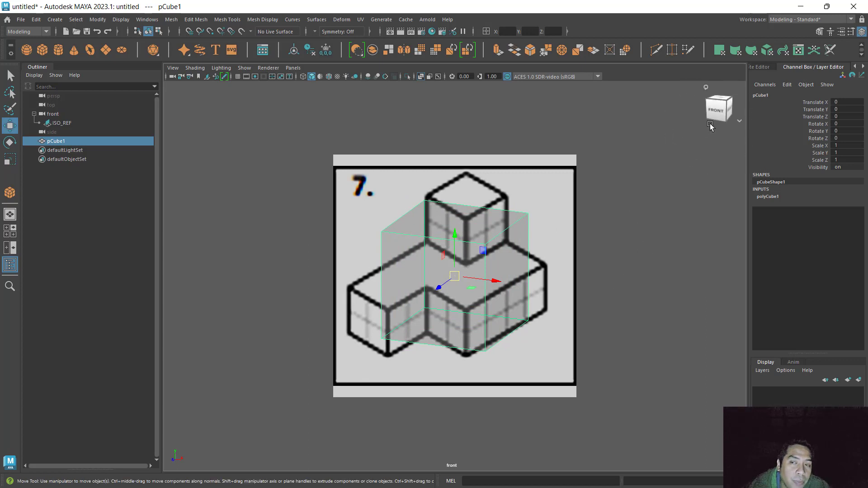
mouse_move(710, 126)
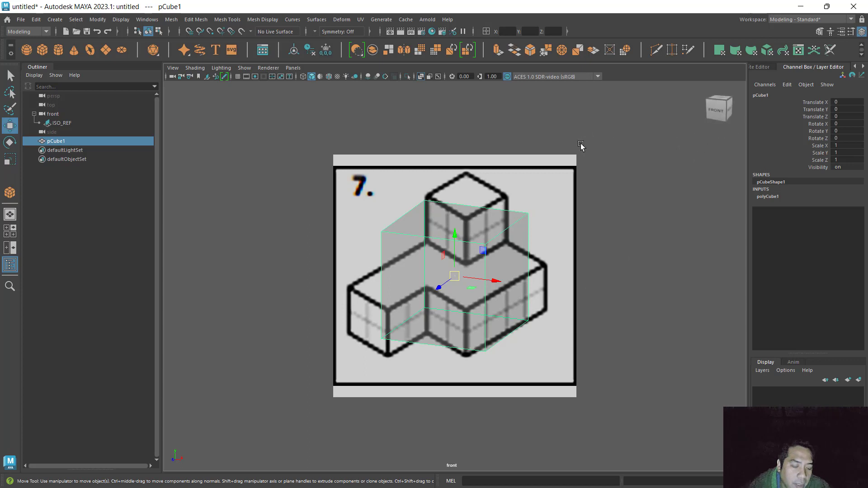
alt+drag(287, 205, 267, 211)
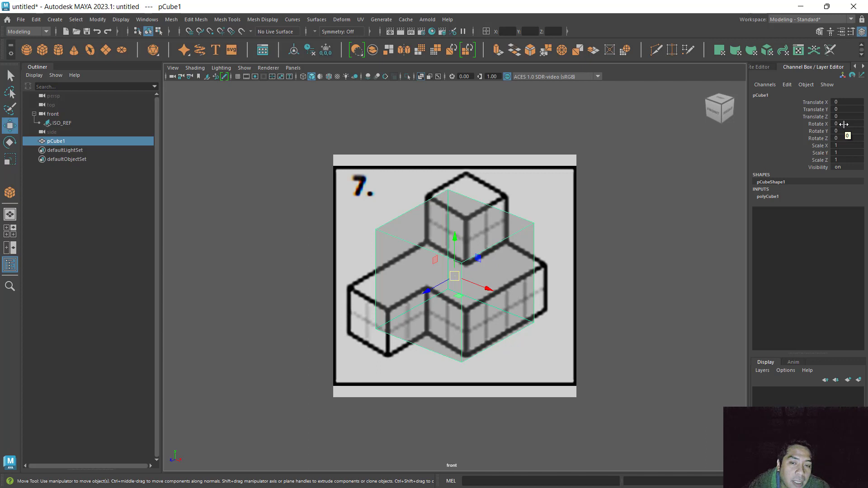
key(space)
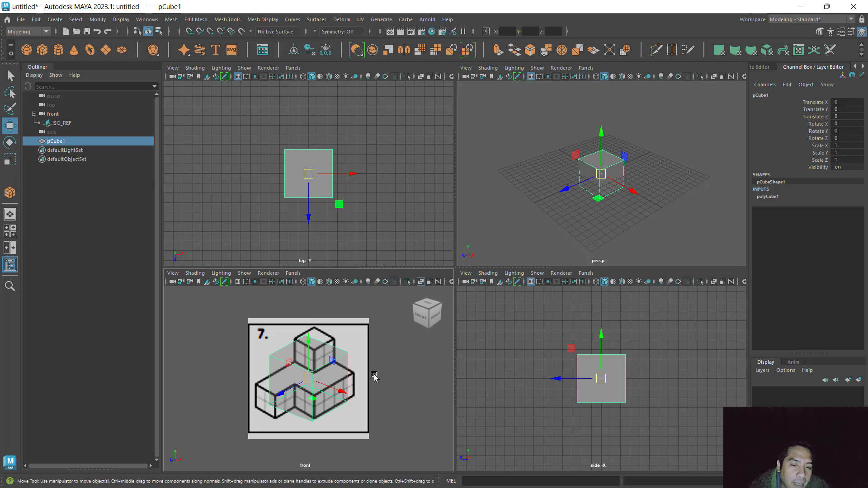
mouse_move(375, 376)
alt+mouse_down()
mouse_move(380, 358)
mouse_move(363, 364)
mouse_move(364, 382)
alt+mouse_up()
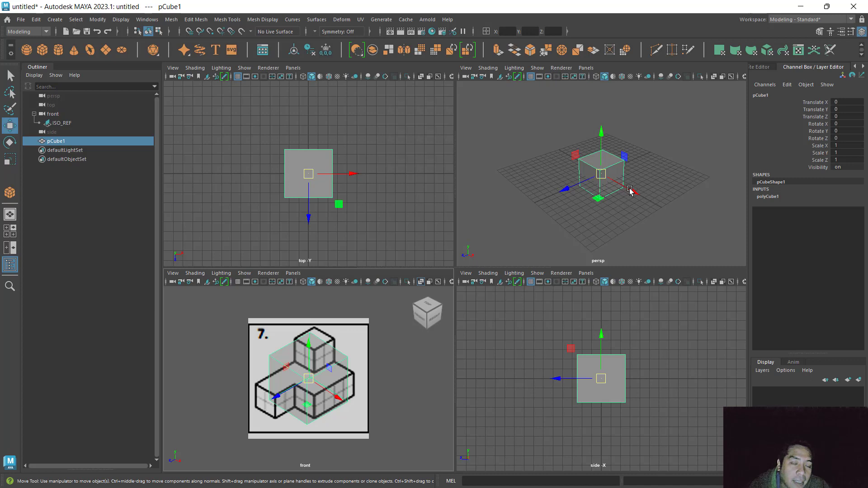
Fine-tune the front camera's orbit and pan so the cube's edges and lowest corner match the central block of the drawing.
key(space)
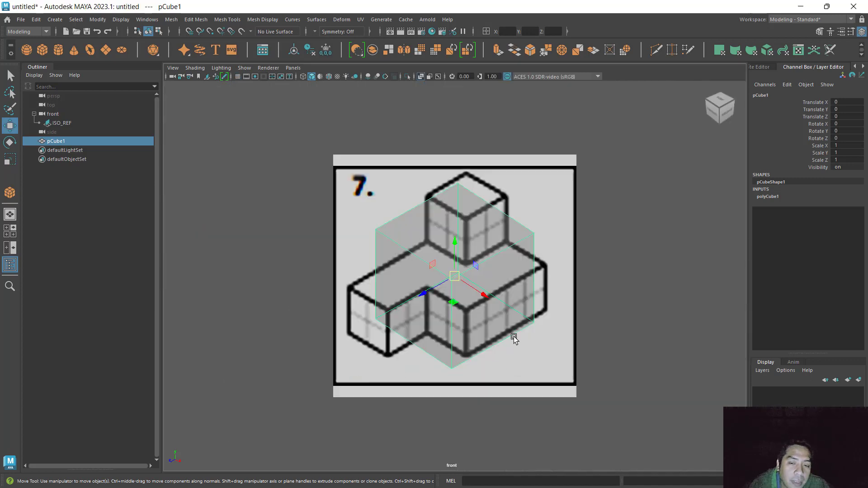
scroll(514, 339, up, 3)
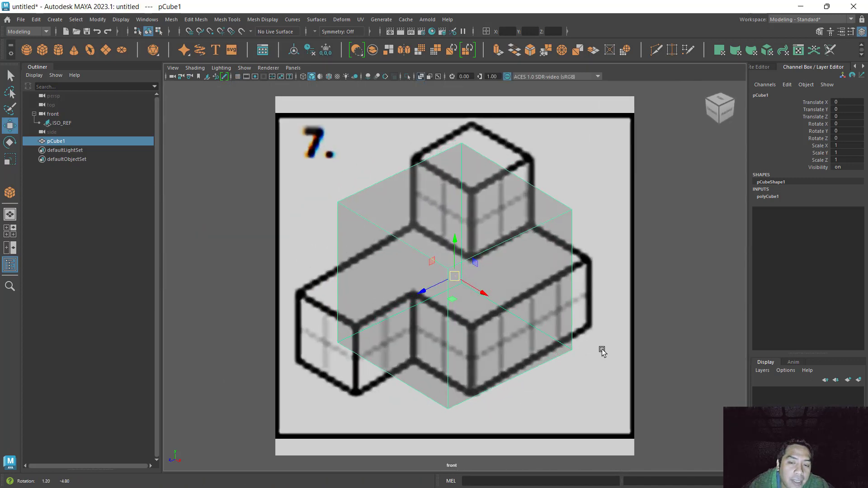
alt+drag(602, 352, 606, 355)
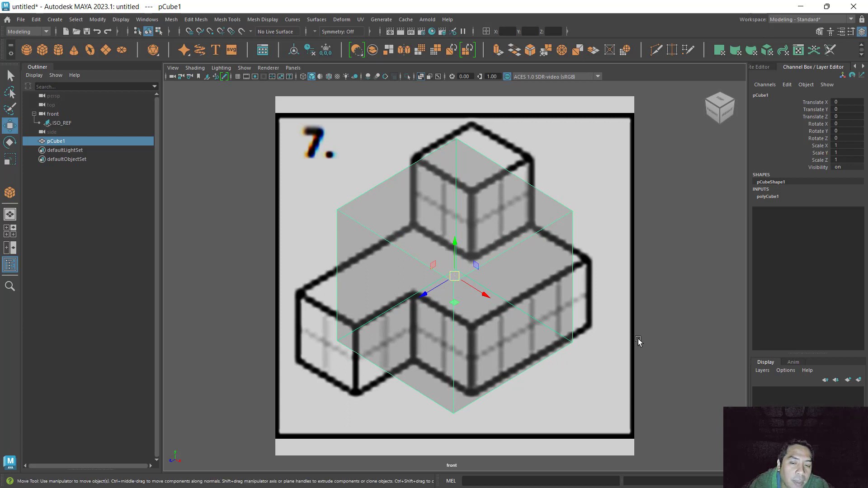
alt+middle_drag(638, 342, 668, 345)
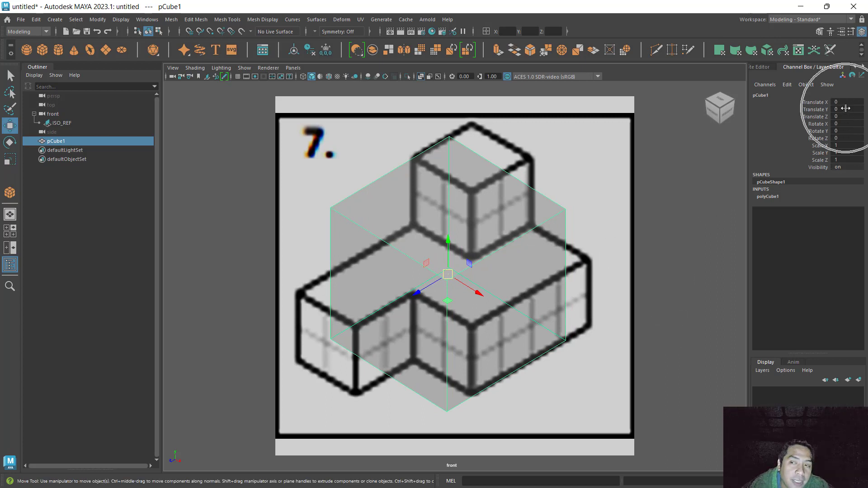
middle_drag(655, 349, 673, 333)
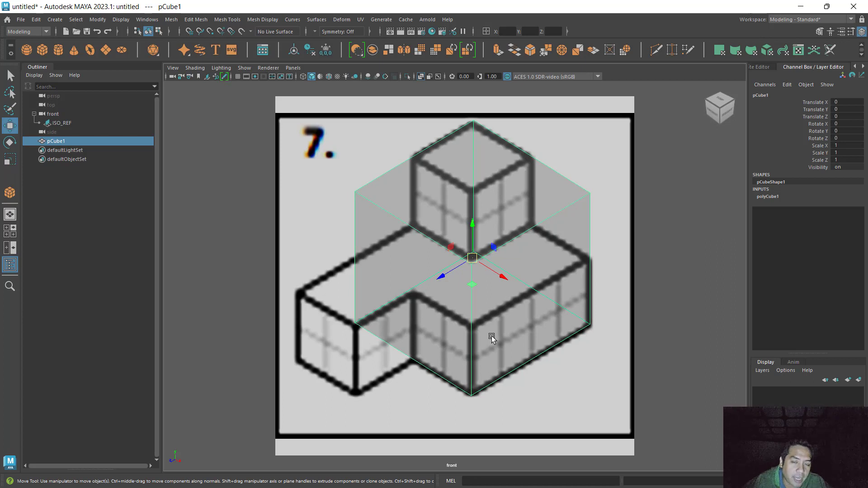
In face selection mode, lower the cube's top face to about Y 0.14, matching the drawing's lower block height.
click(819, 32)
click(829, 107)
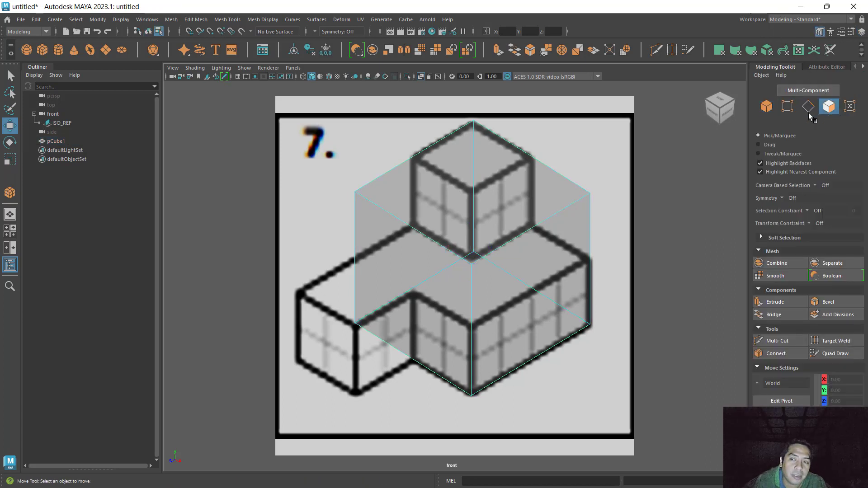
click(491, 174)
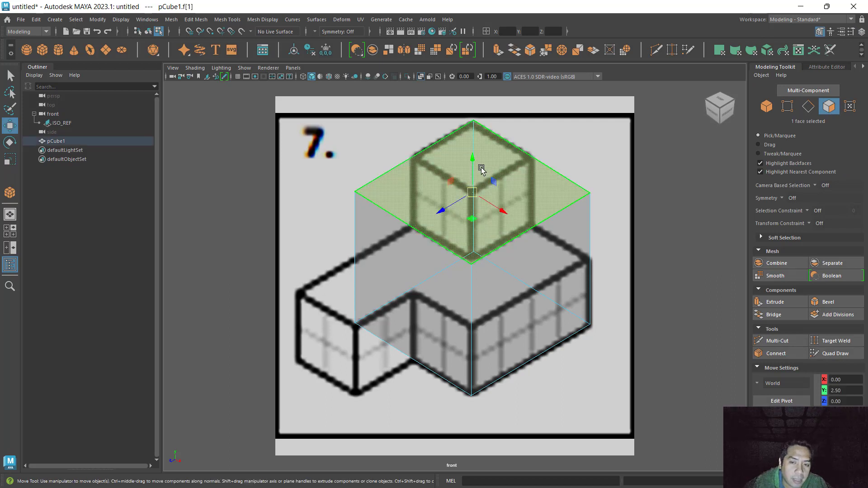
drag(473, 166, 472, 224)
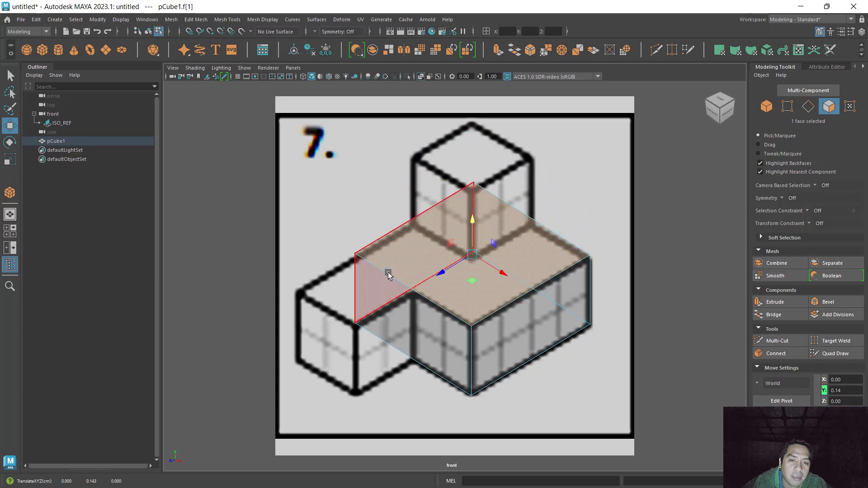
Select the cube's face on the negative X side in the perspective view and move it to about X -2.27 to match the drawing.
key(space)
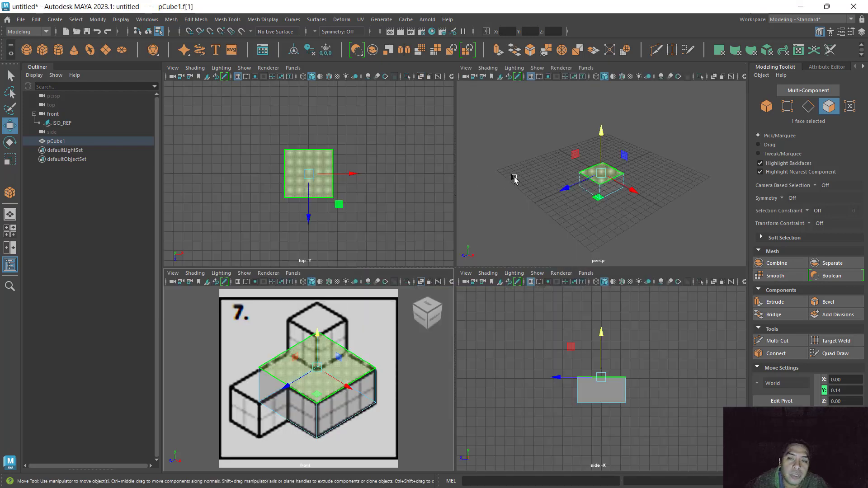
alt+drag(539, 186, 591, 179)
click(590, 183)
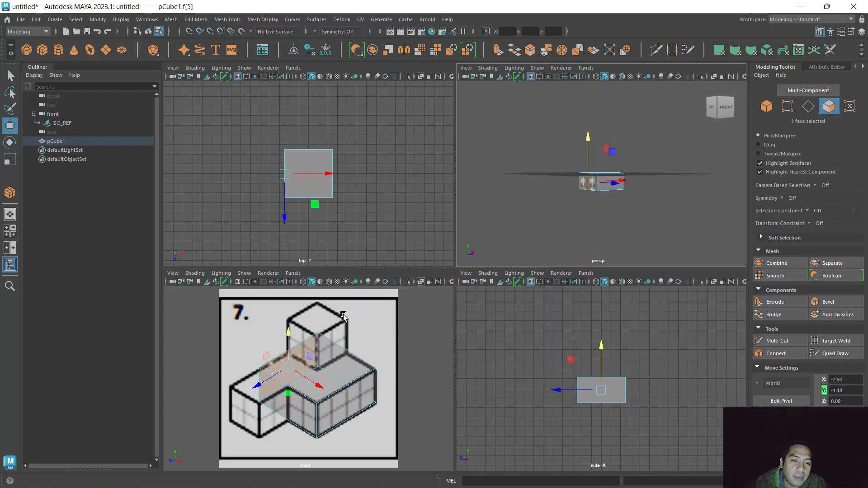
key(space)
drag(436, 265, 442, 271)
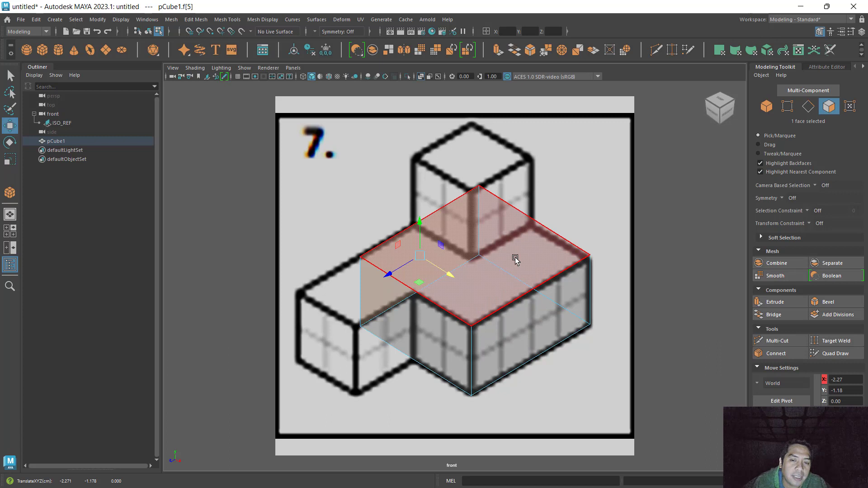
Move the cube's positive X face in to X 0.00, and extrude it outward to the far end of the drawing's central block.
click(527, 335)
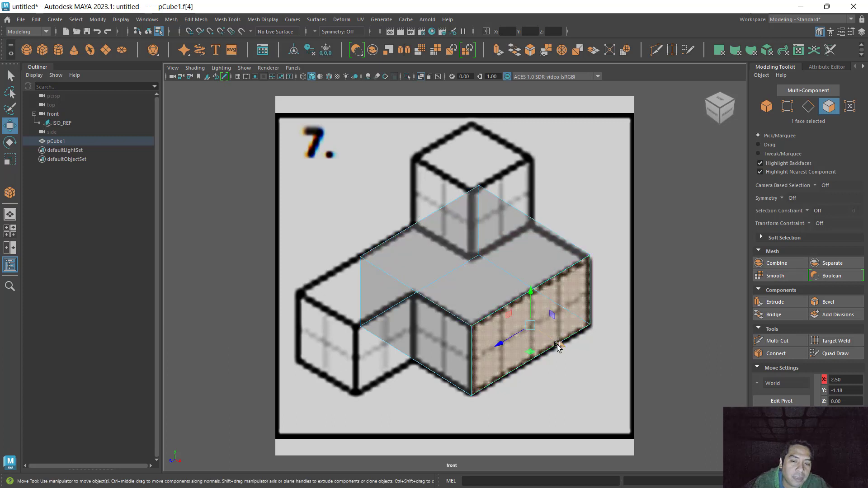
middle_drag(557, 346, 499, 308)
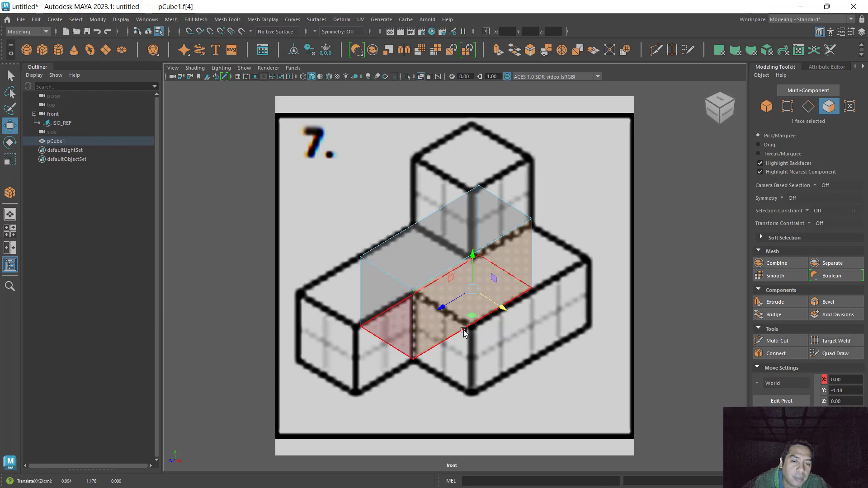
middle_drag(500, 309, 552, 343)
Extrude the front face of the negative X half along Z to about 5.00, forming the drawing's front block.
click(387, 301)
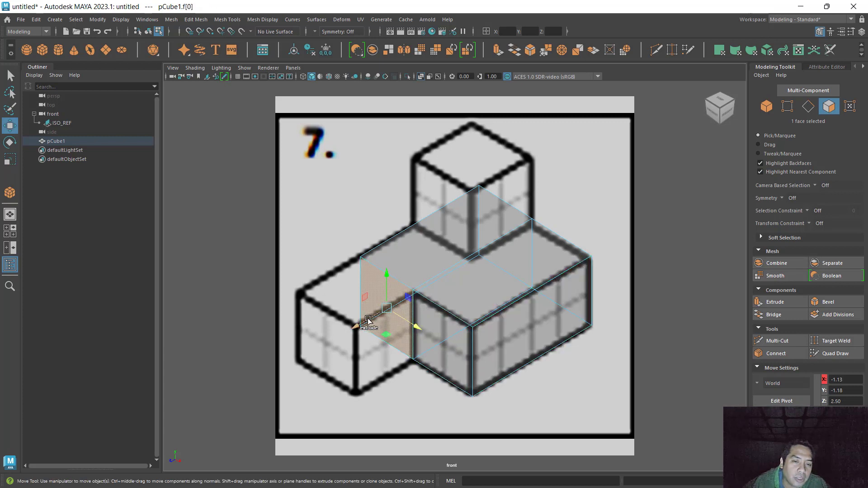
shift+middle_drag(368, 321, 301, 353)
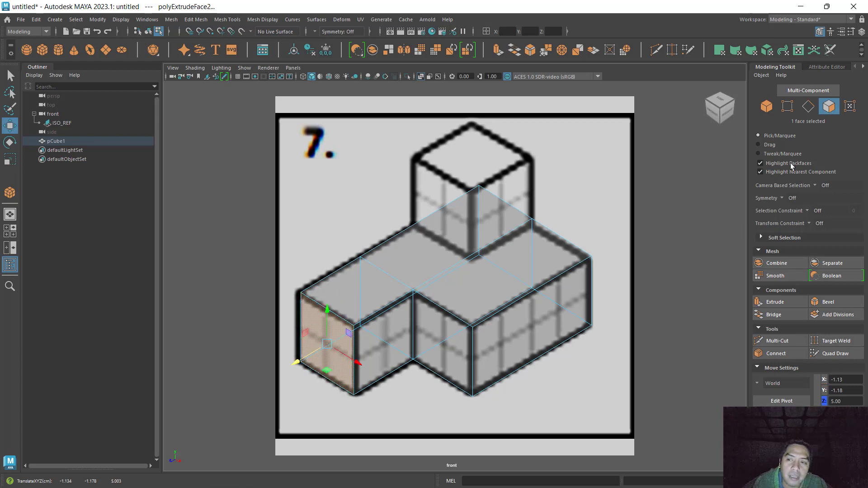
Connect the edge ring running along Z with one new edge loop and move it to about Z 0.26, matching the tower's corner.
click(811, 111)
click(406, 230)
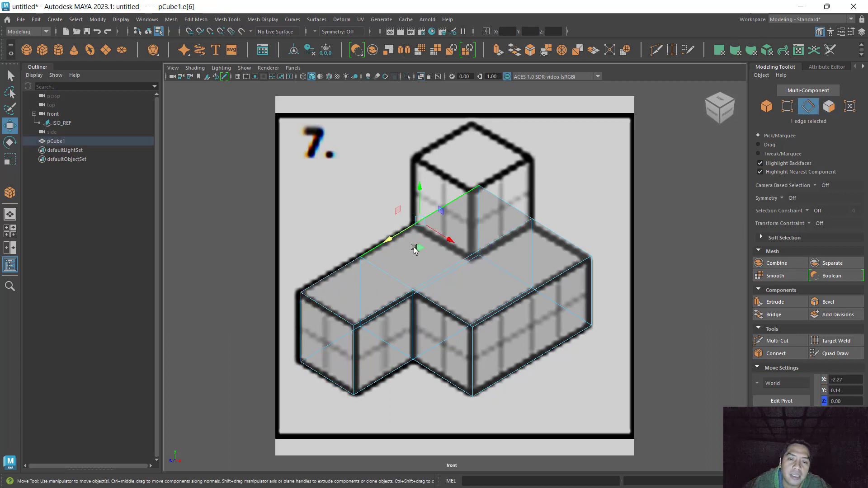
double_click(447, 270)
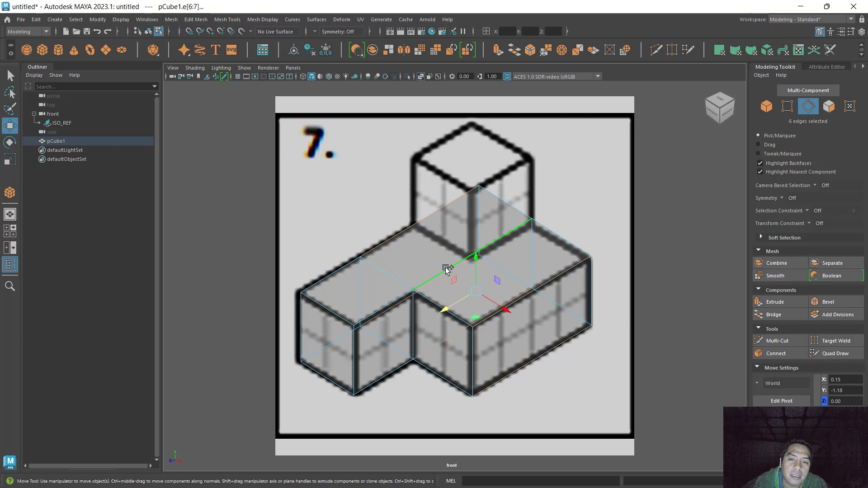
click(776, 354)
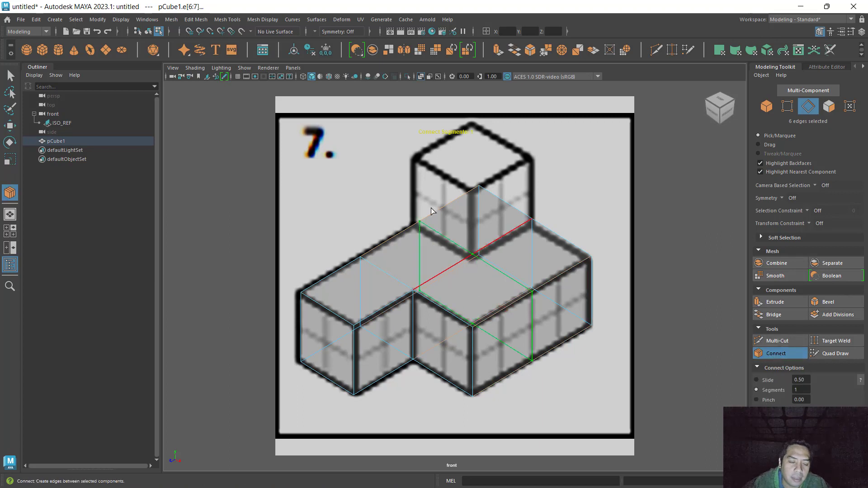
key(w)
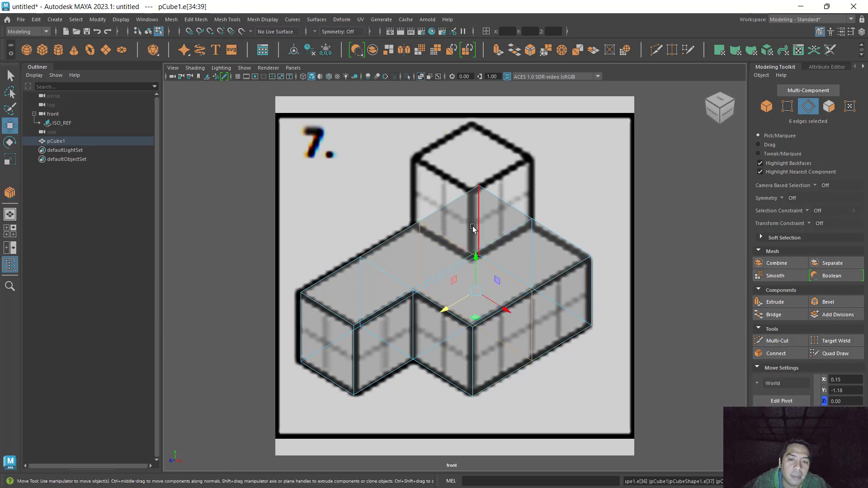
middle_drag(467, 290, 450, 302)
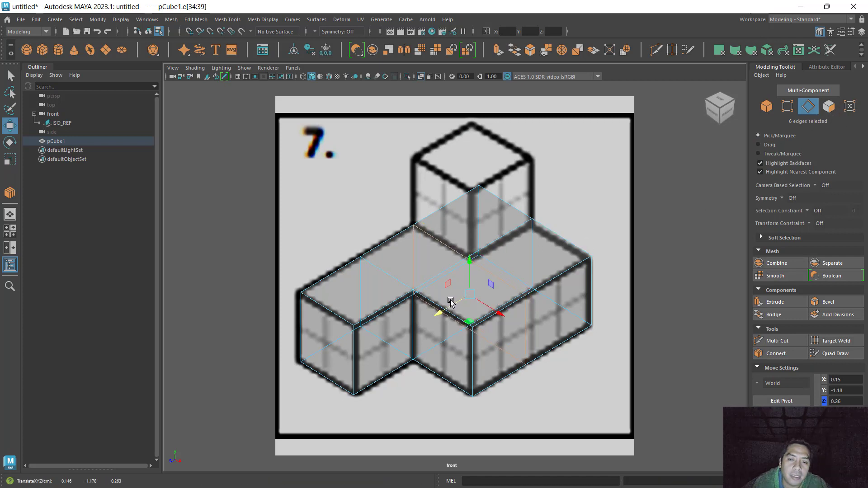
Extrude the rear top face beneath the drawing's tower upward to about Y 2.69.
key(F11)
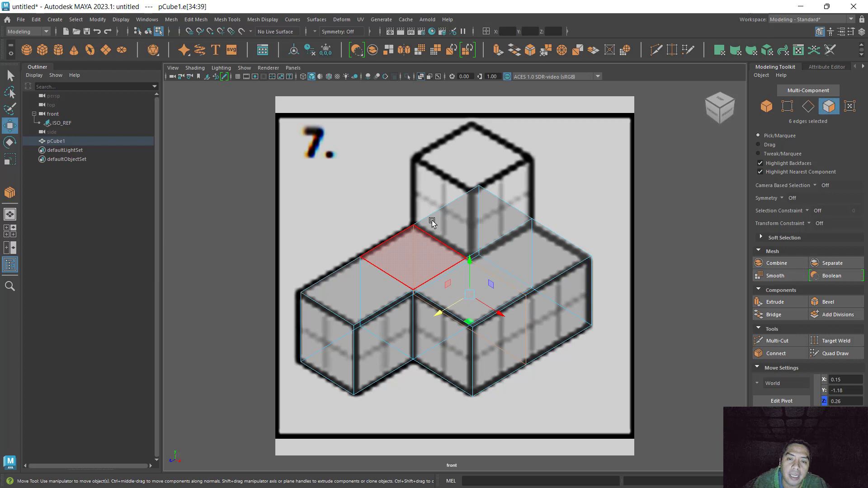
click(470, 213)
shift+drag(472, 194, 479, 126)
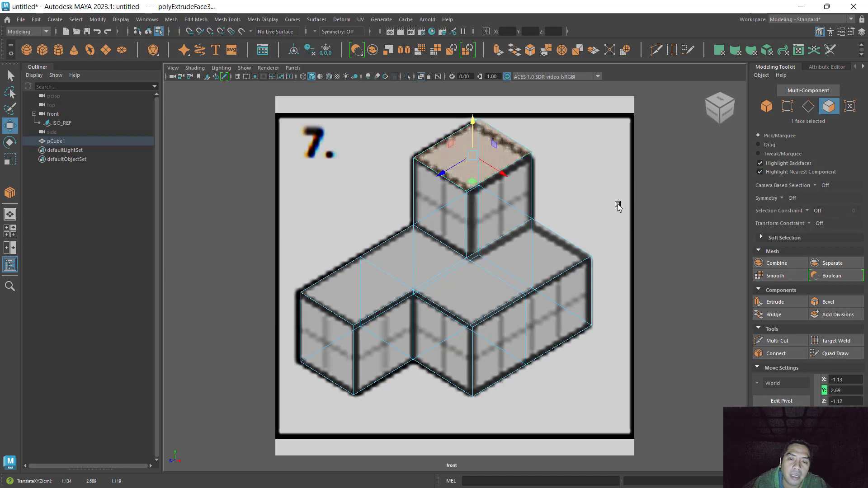
Turn off X-ray shading to check the block model in the perspective view, and return to object selection mode.
click(421, 76)
click(651, 248)
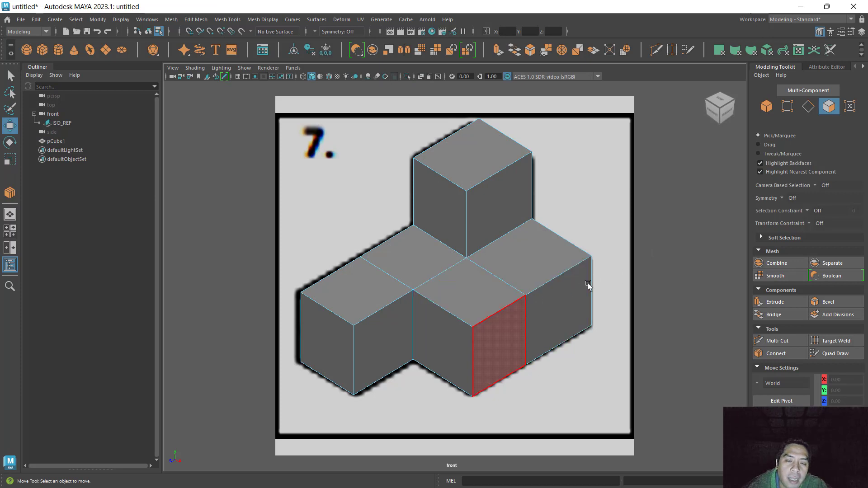
key(space)
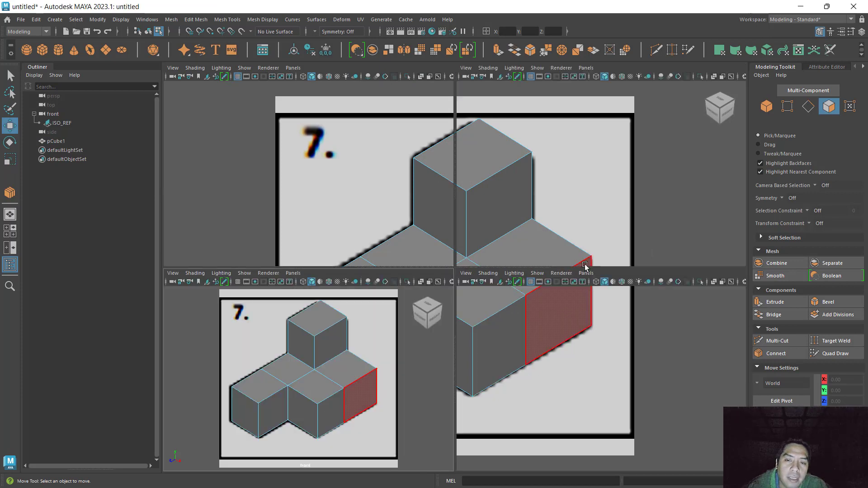
alt+drag(587, 205, 610, 237)
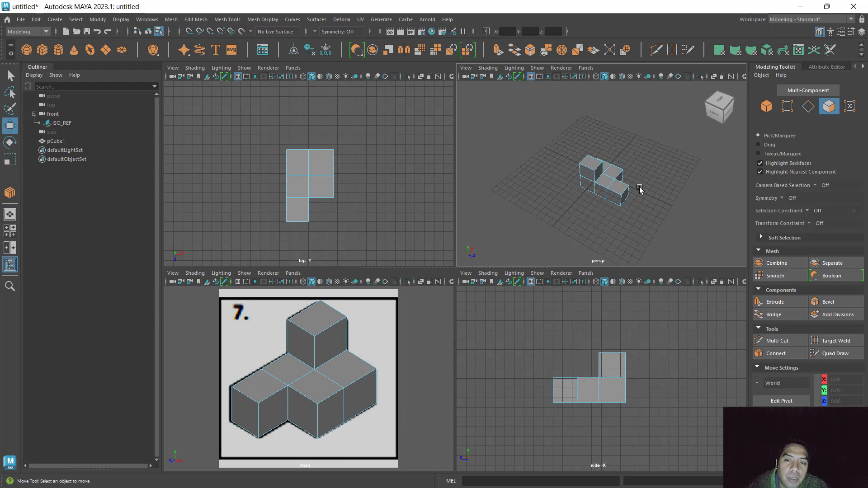
scroll(647, 183, up, 5)
alt+drag(678, 213, 588, 180)
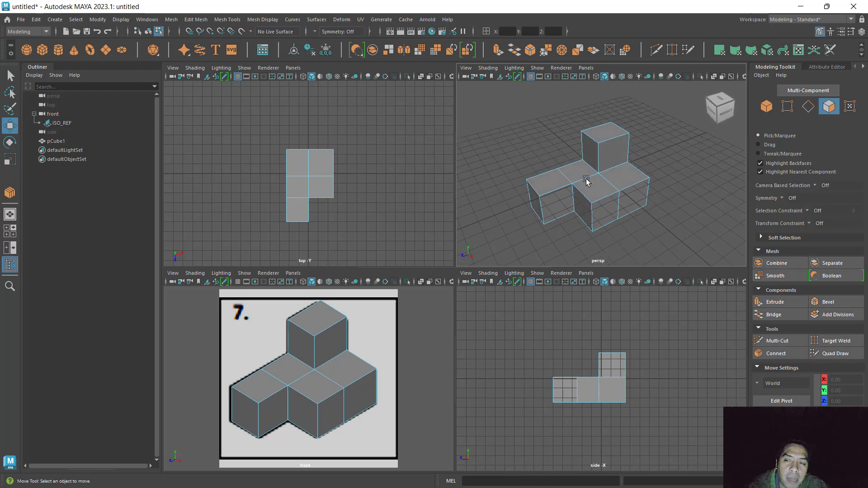
click(771, 109)
mouse_move(593, 235)
alt+mouse_down()
mouse_move(604, 223)
mouse_move(598, 230)
alt+mouse_up()
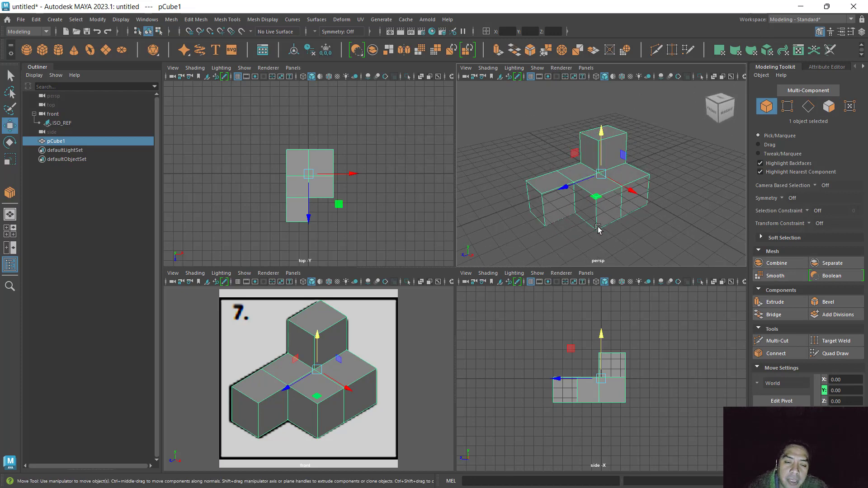